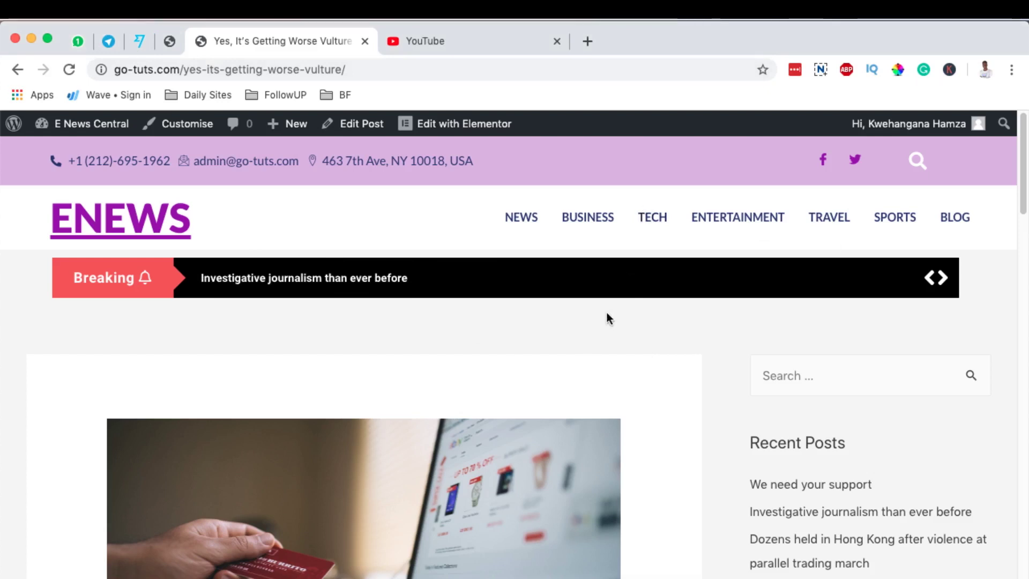
# - Scroll through the live post 'Yes, It's Getting Worse Vulture' and back up toward the top
pyautogui.scroll(-10, 629, 333)
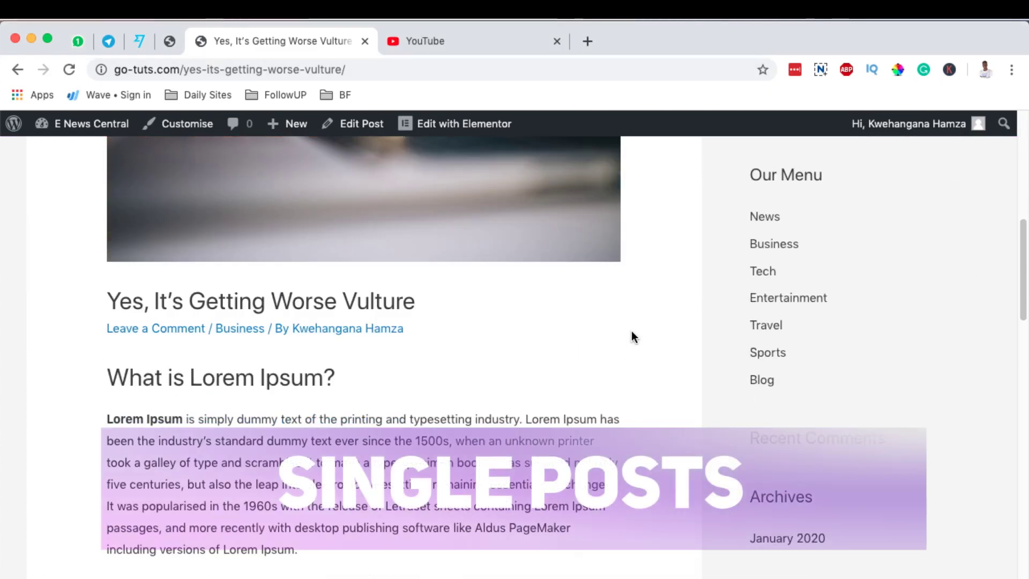
pyautogui.scroll(-5, 632, 330)
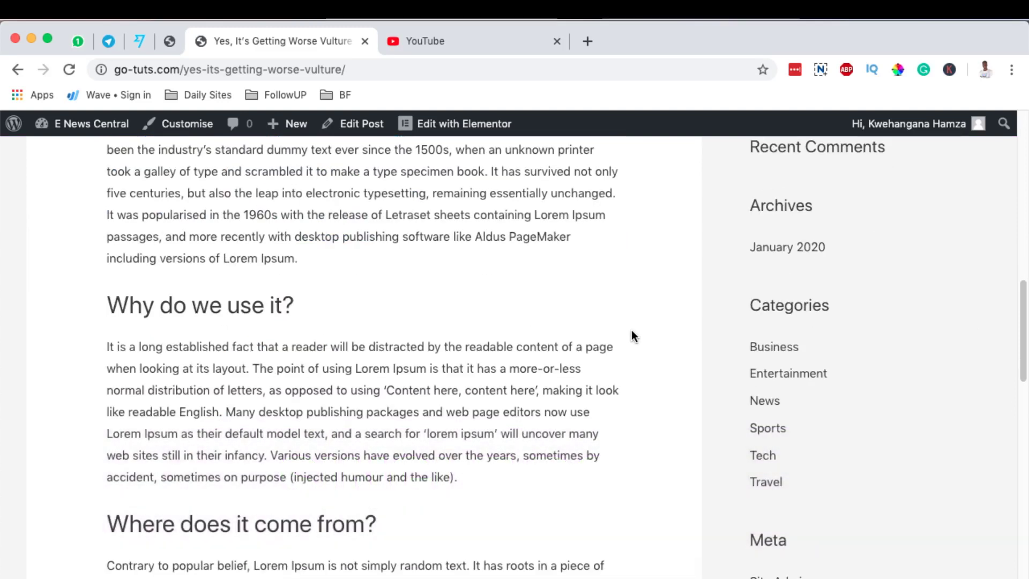
pyautogui.scroll(-3, 631, 336)
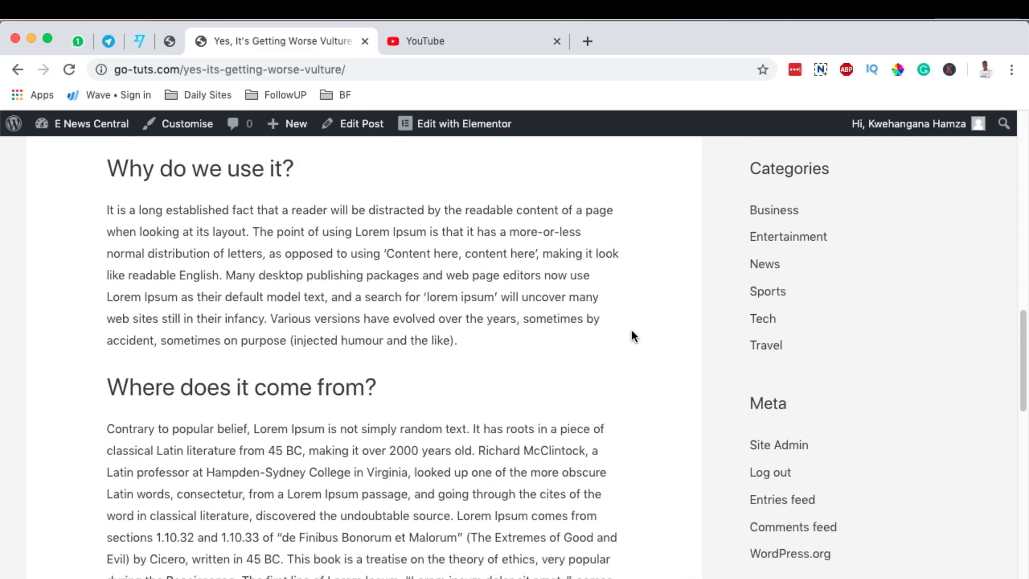
pyautogui.scroll(-7, 631, 335)
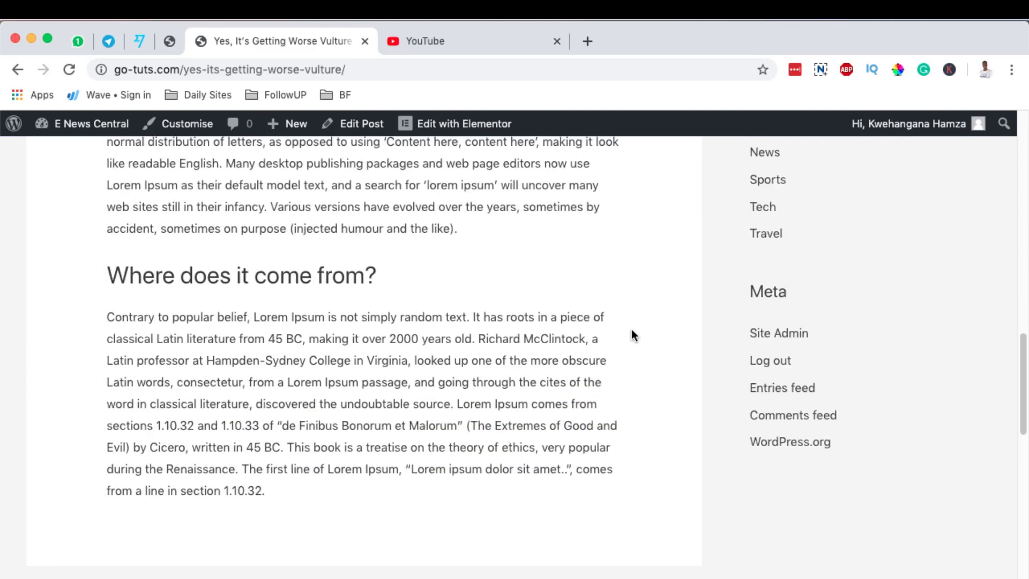
pyautogui.scroll(15, 631, 330)
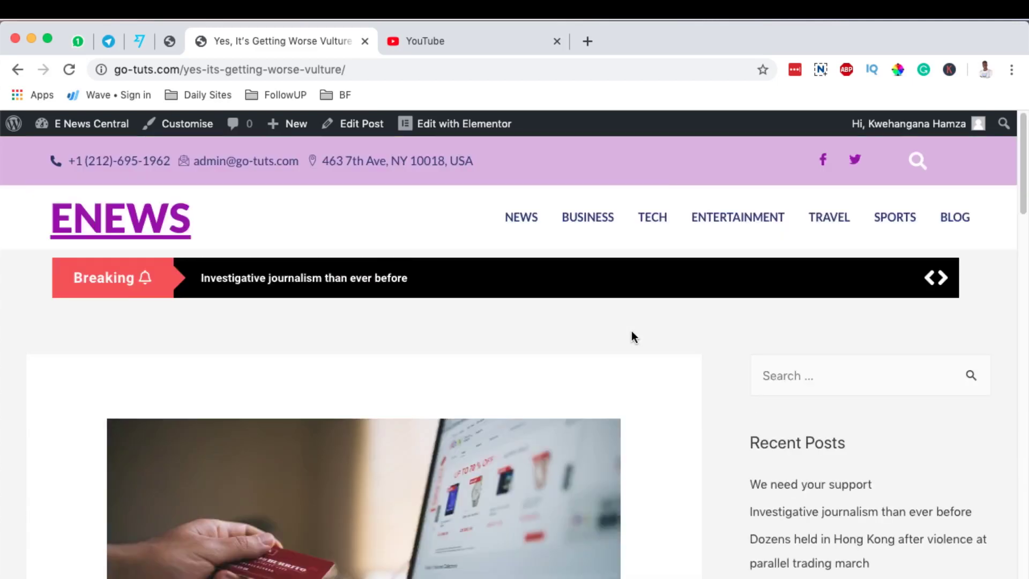
# - Go from the admin dashboard to Elementor's Theme Builder, closing the unneeded video tab
pyautogui.click(175, 40)
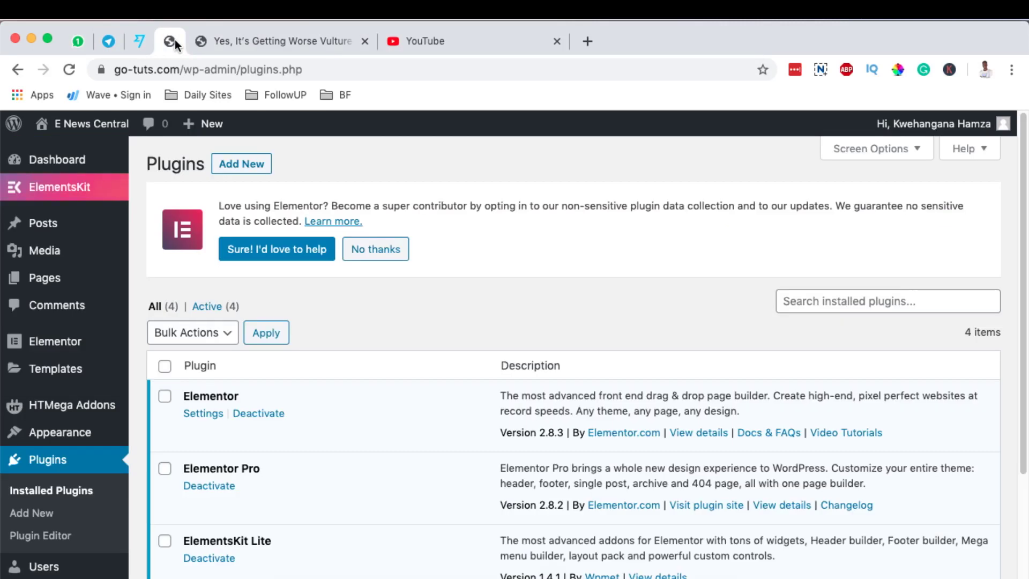
pyautogui.scroll(-2, 68, 371)
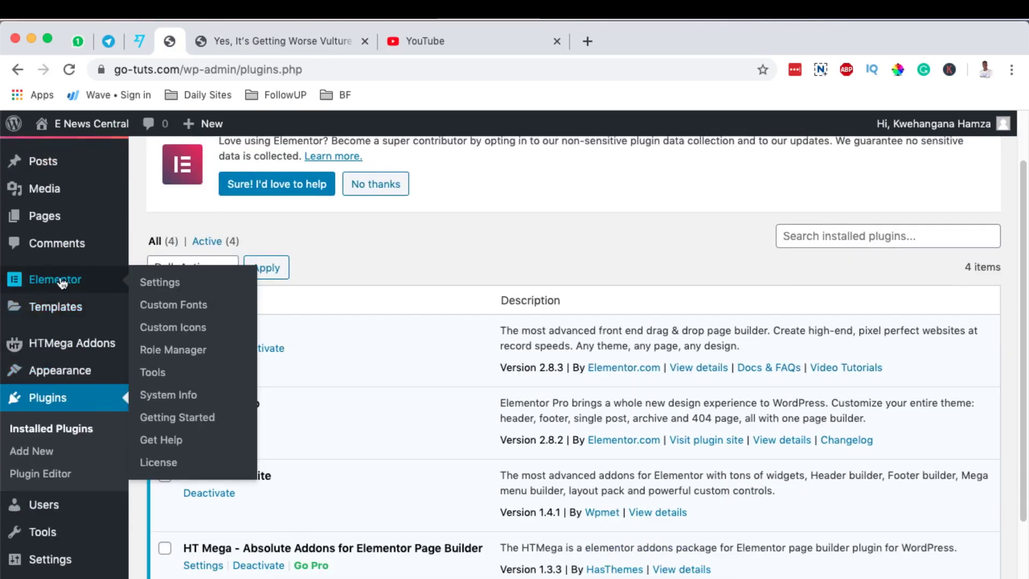
pyautogui.moveTo(63, 306)
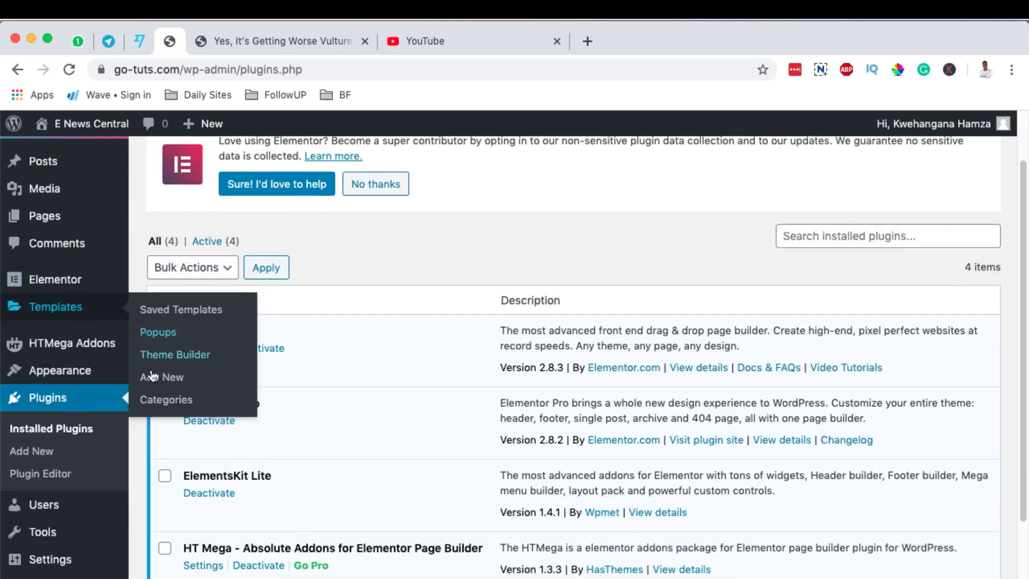
pyautogui.keyDown('super'); pyautogui.click(179, 363); pyautogui.keyUp('super')
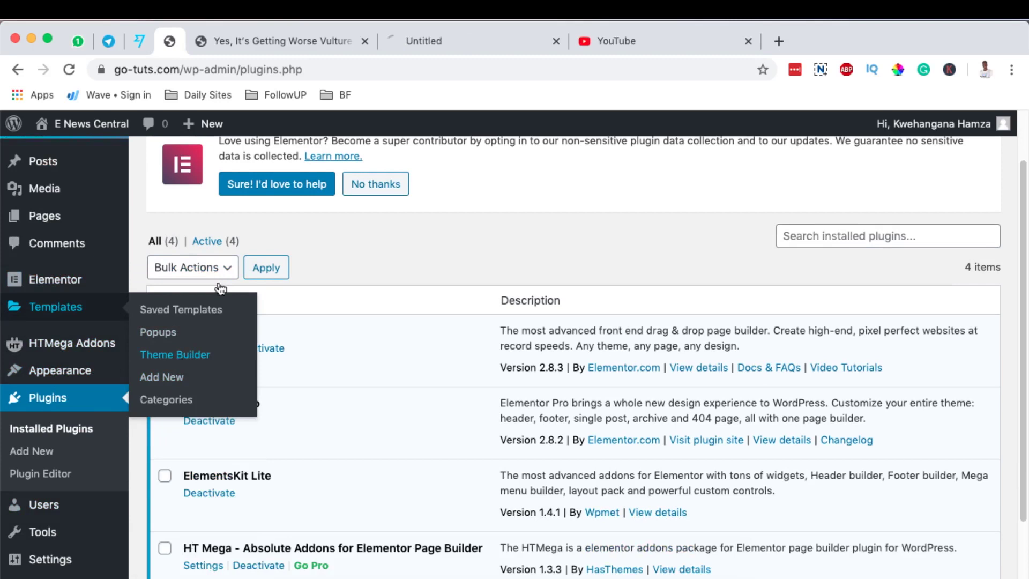
pyautogui.click(749, 42)
pyautogui.click(477, 38)
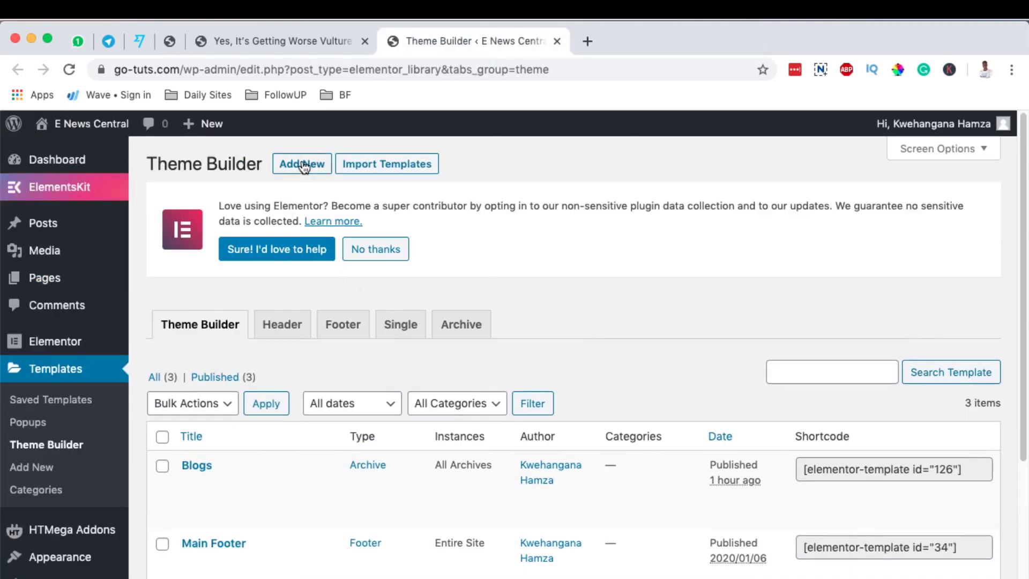
# - Create a Single template for Posts named 'Single' and open it in the editor
pyautogui.click(302, 164)
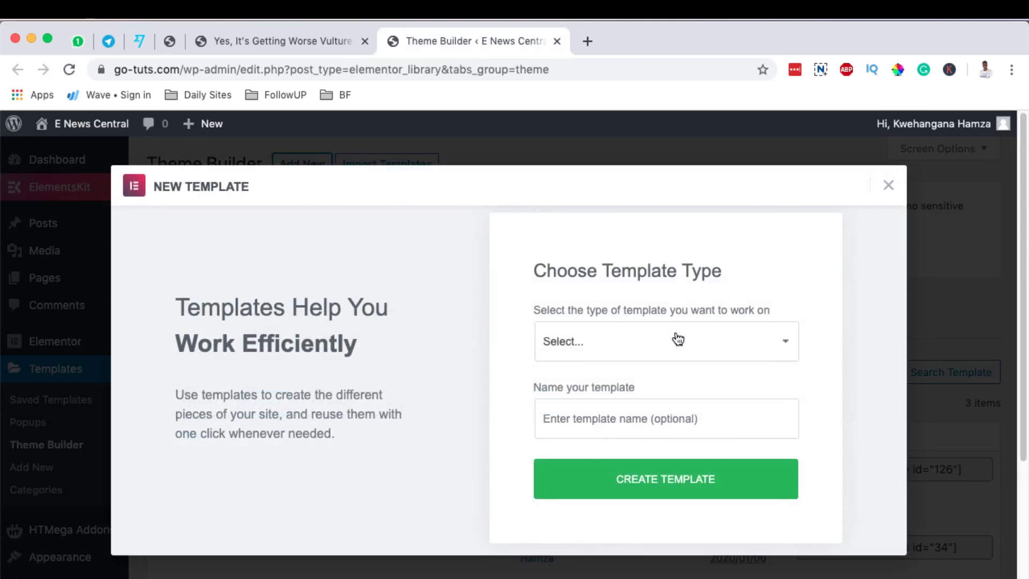
pyautogui.click(676, 340)
pyautogui.click(595, 433)
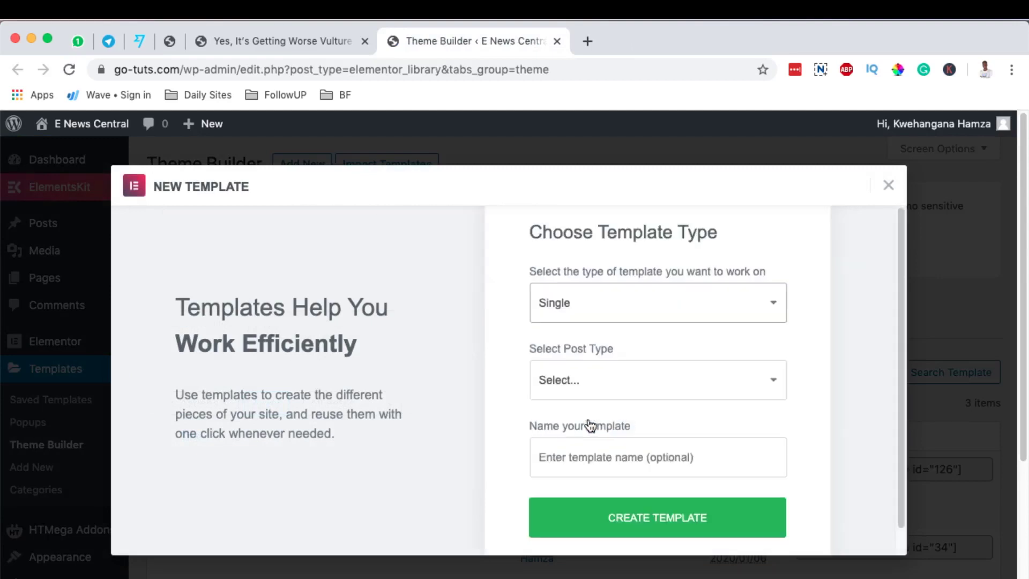
pyautogui.click(585, 396)
pyautogui.click(585, 396)
pyautogui.click(596, 461)
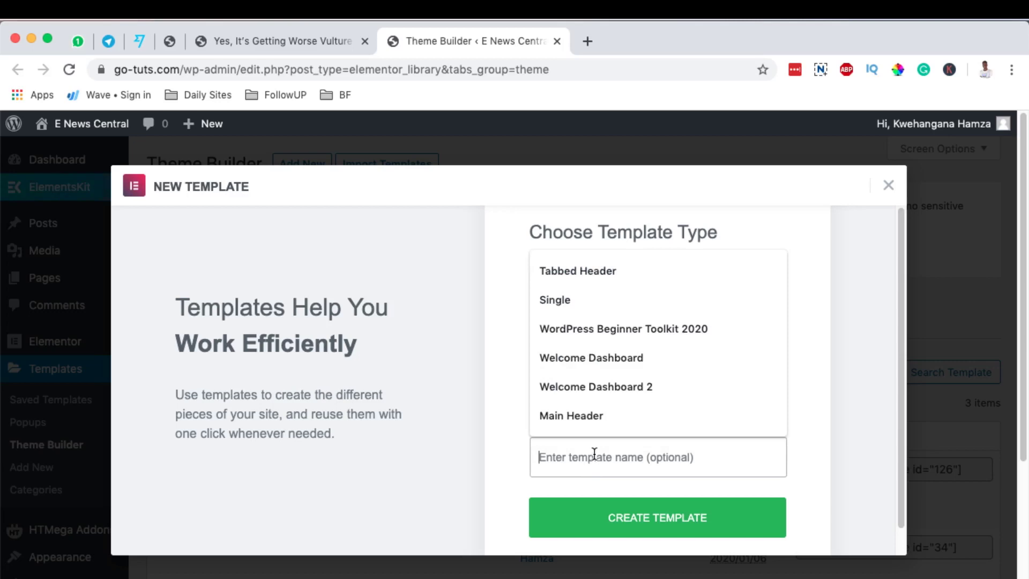
pyautogui.click(598, 290)
pyautogui.click(627, 515)
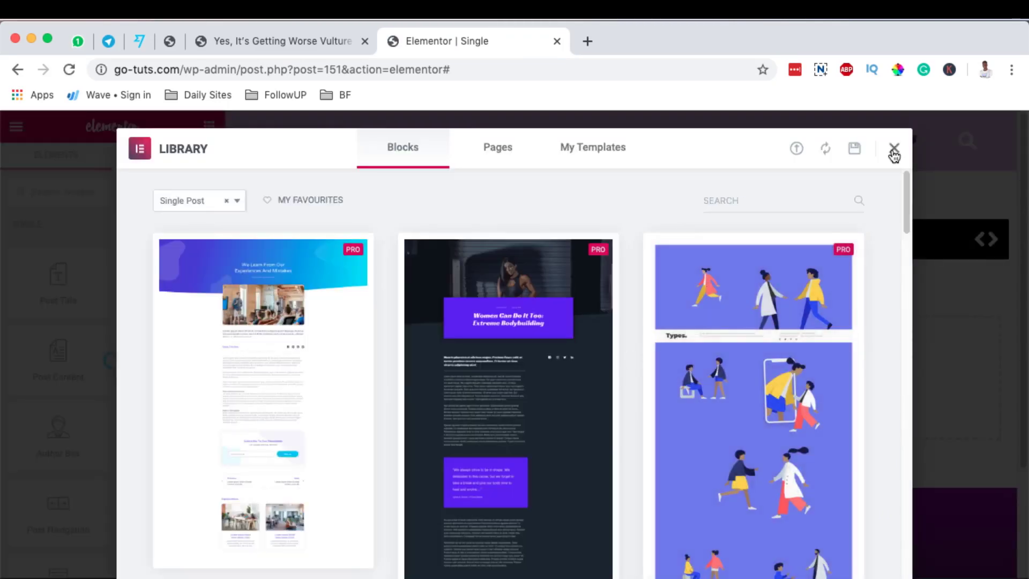
# - Dismiss the library, add a new section, and place the Featured Image widget in it
pyautogui.click(894, 153)
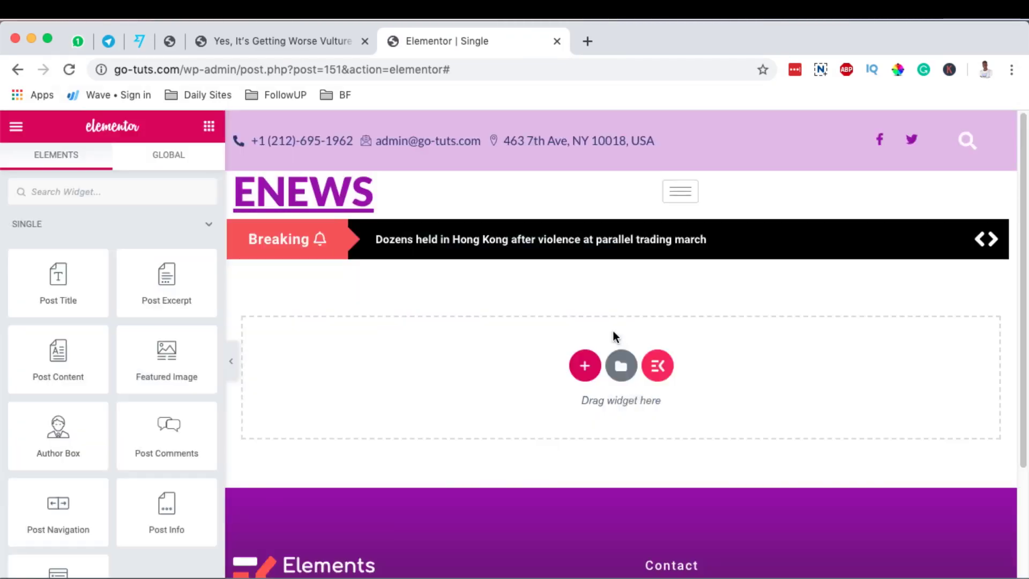
pyautogui.click(585, 369)
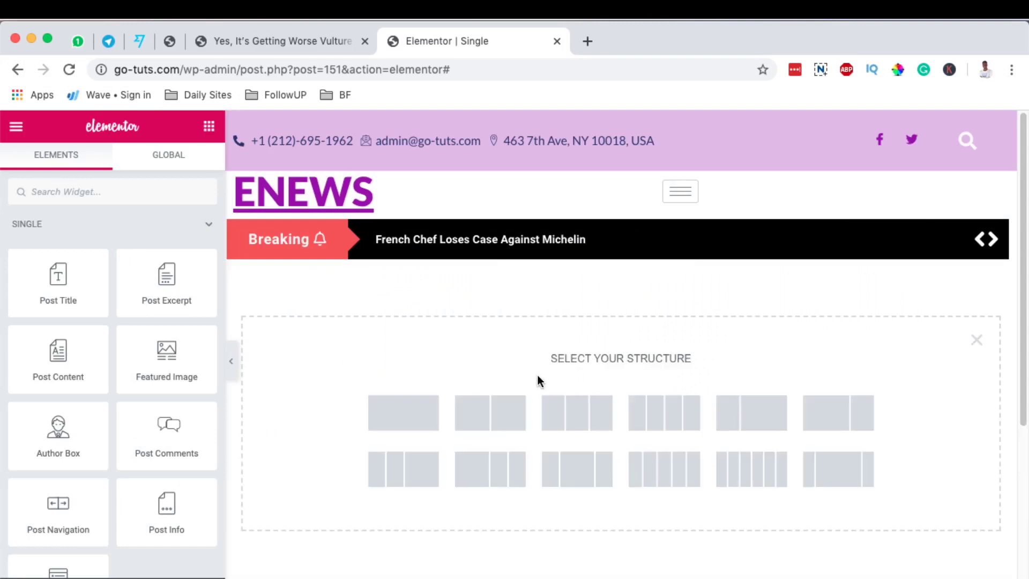
pyautogui.scroll(-2, 538, 378)
pyautogui.scroll(-3, 80, 236)
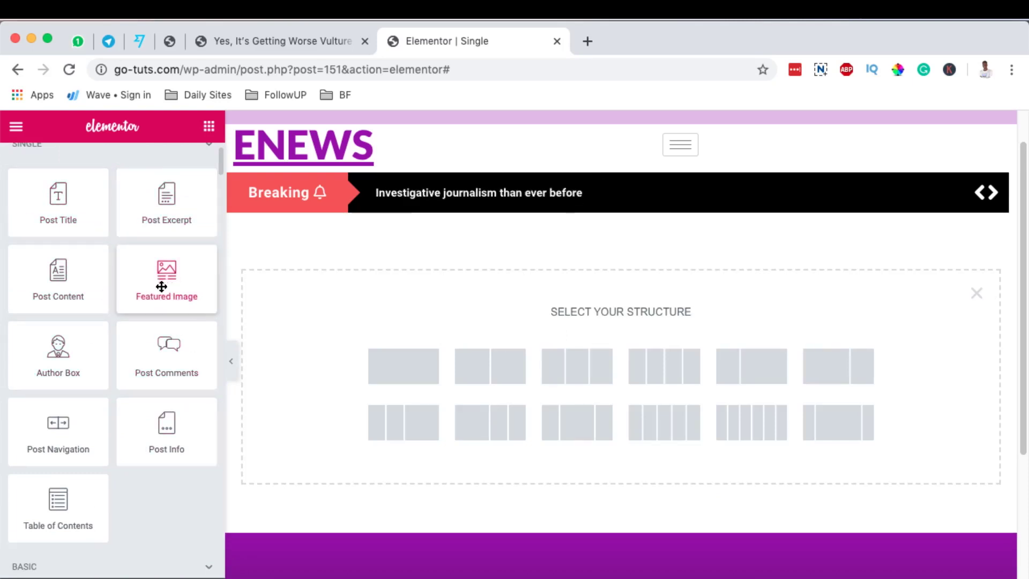
pyautogui.moveTo(161, 287); pyautogui.dragTo(372, 403)
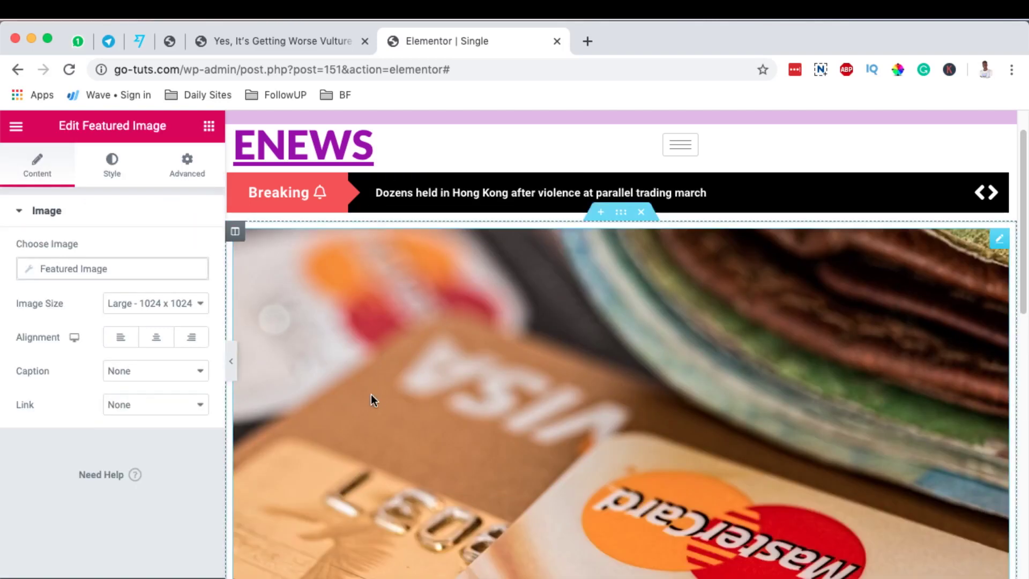
pyautogui.scroll(-5, 462, 369)
pyautogui.scroll(-2, 458, 305)
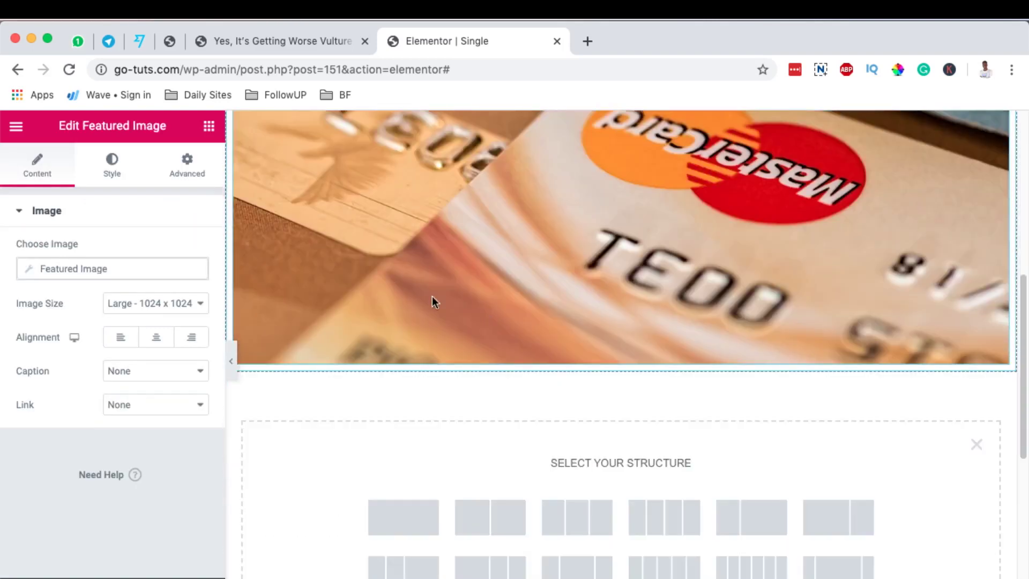
# - Add Post Title, Post Content and Post Navigation widgets below the featured image
pyautogui.click(216, 129)
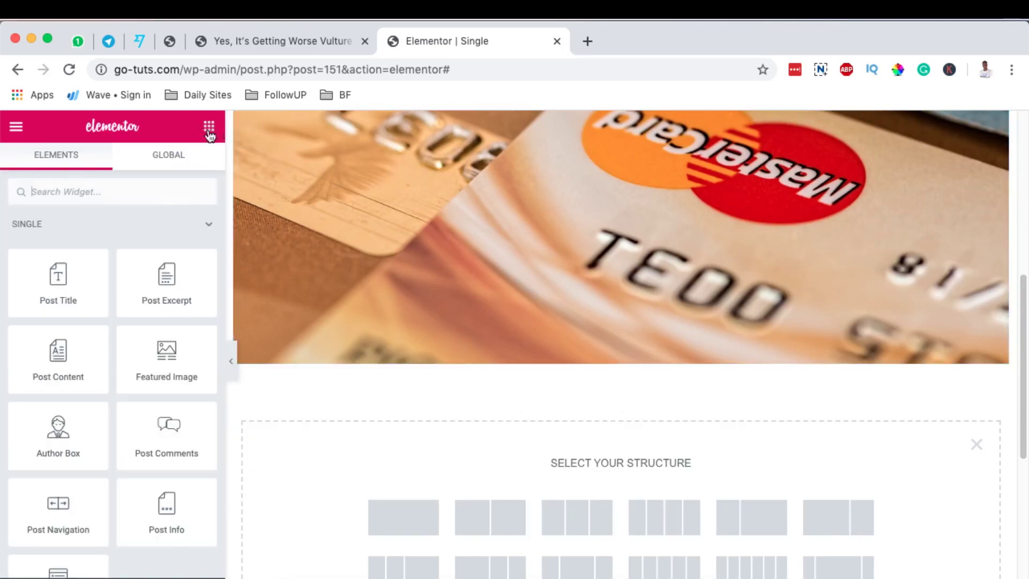
pyautogui.scroll(-1, 135, 313)
pyautogui.moveTo(59, 258); pyautogui.dragTo(427, 361)
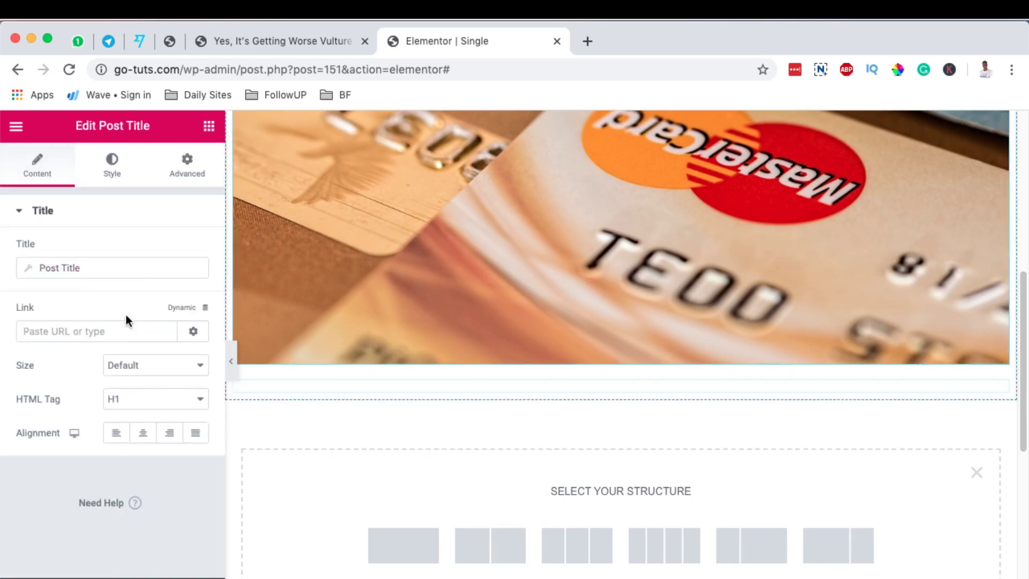
pyautogui.click(209, 131)
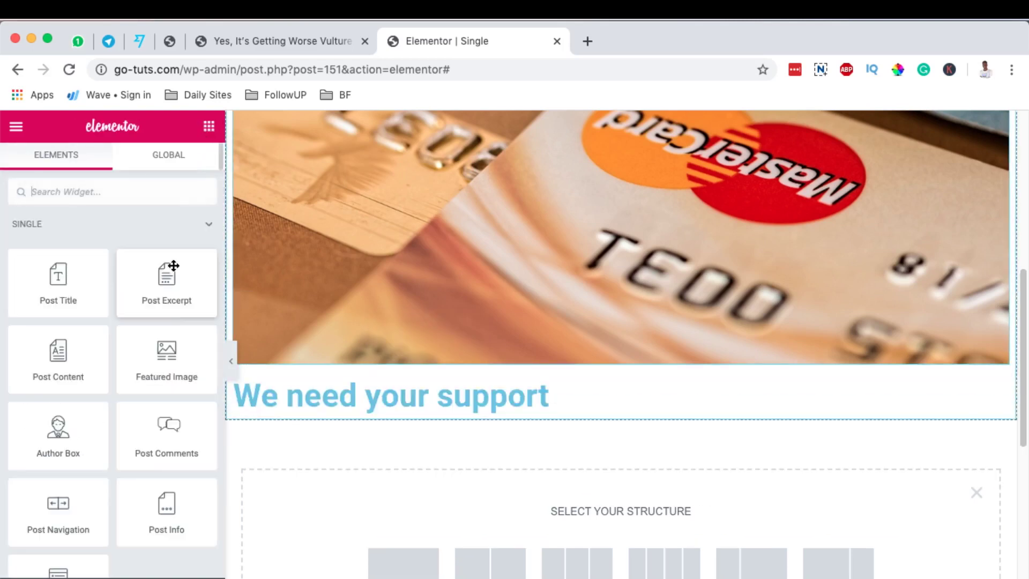
pyautogui.scroll(-2, 172, 305)
pyautogui.moveTo(58, 303); pyautogui.dragTo(388, 391)
pyautogui.scroll(-10, 429, 405)
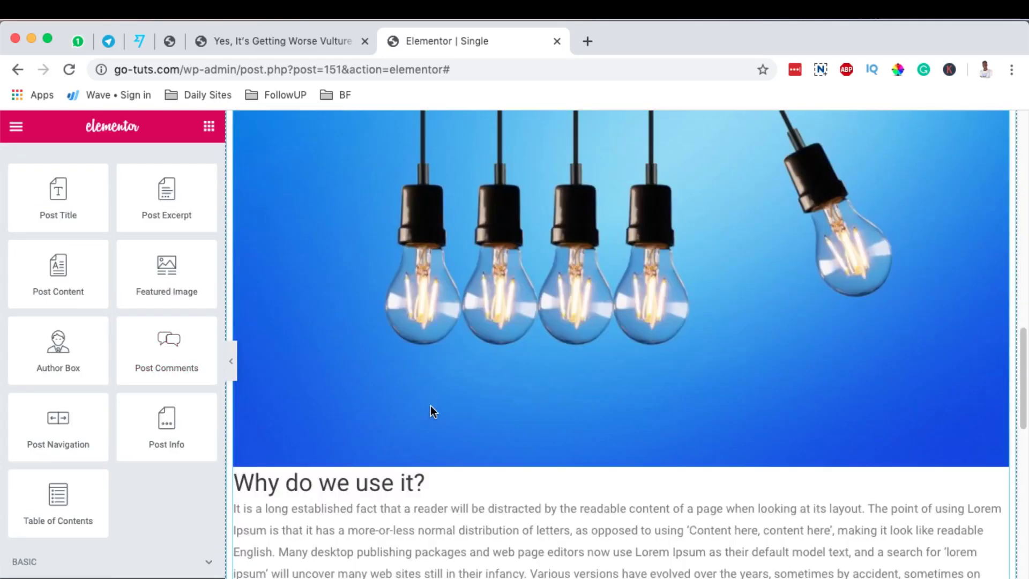
pyautogui.scroll(3, 432, 403)
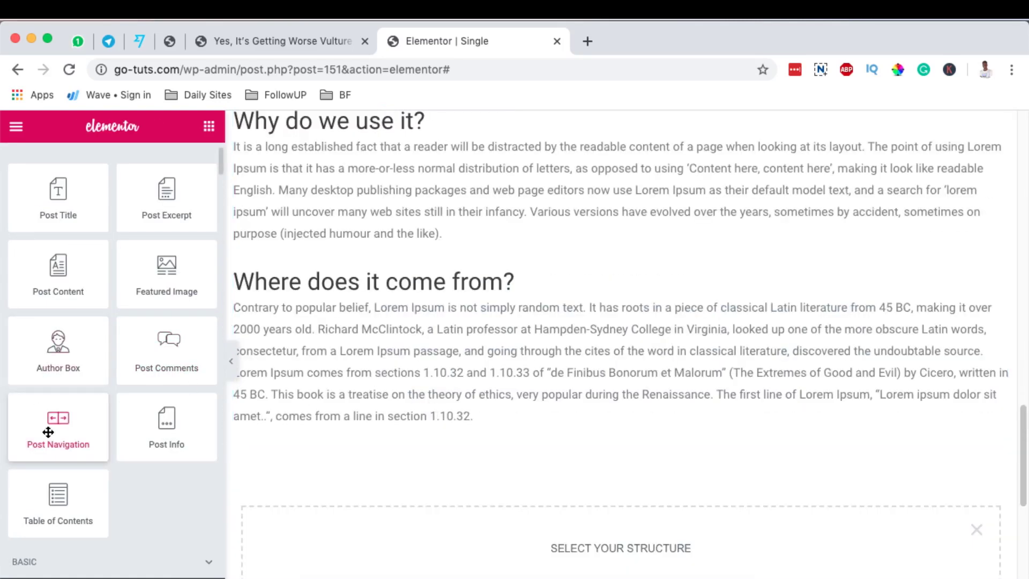
pyautogui.moveTo(48, 434); pyautogui.dragTo(435, 441)
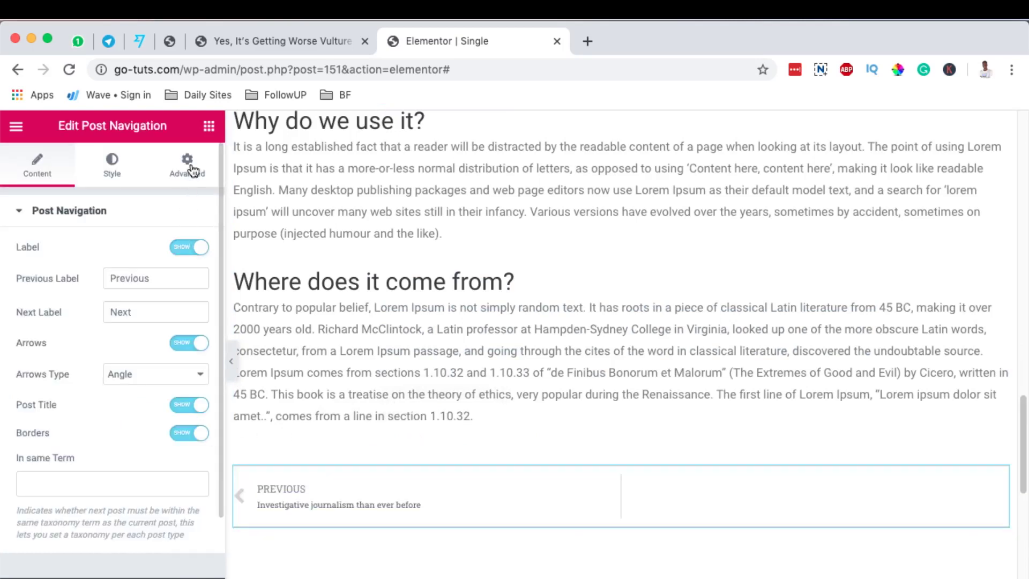
pyautogui.click(192, 169)
pyautogui.click(209, 126)
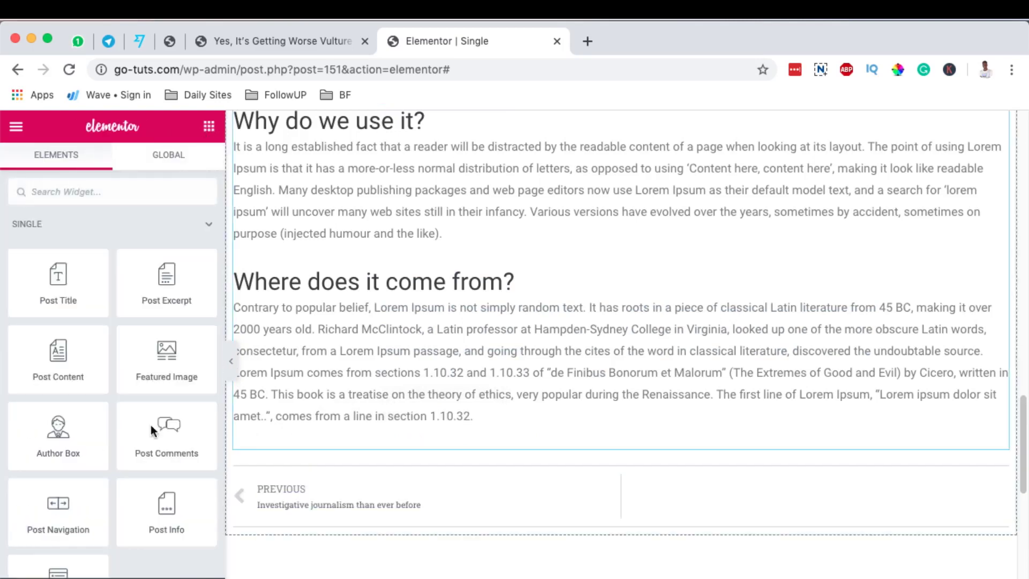
# - Add a Post Info widget below the featured image and remove its Time item
pyautogui.scroll(15, 443, 435)
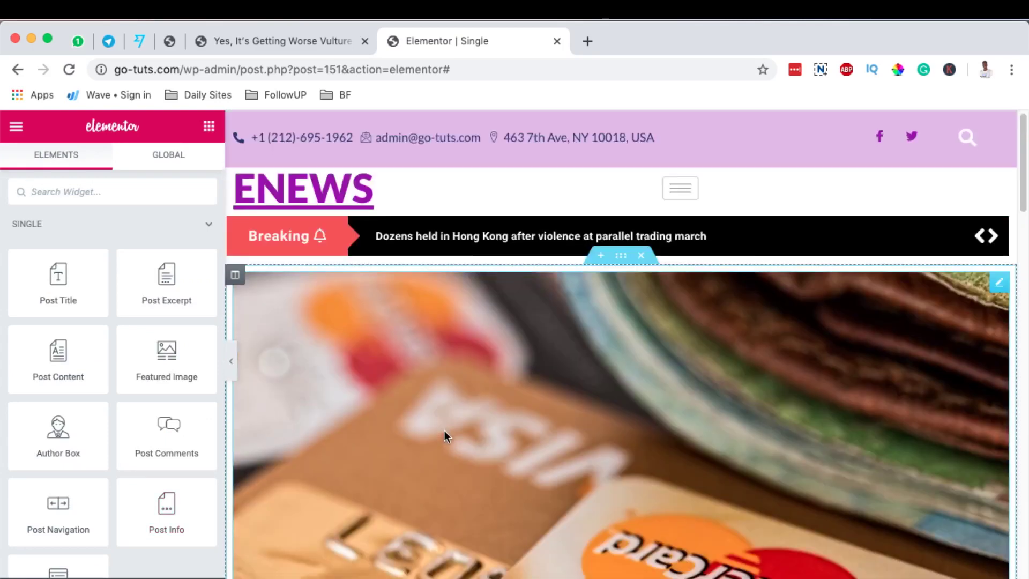
pyautogui.scroll(-8, 445, 435)
pyautogui.moveTo(147, 524); pyautogui.dragTo(446, 361)
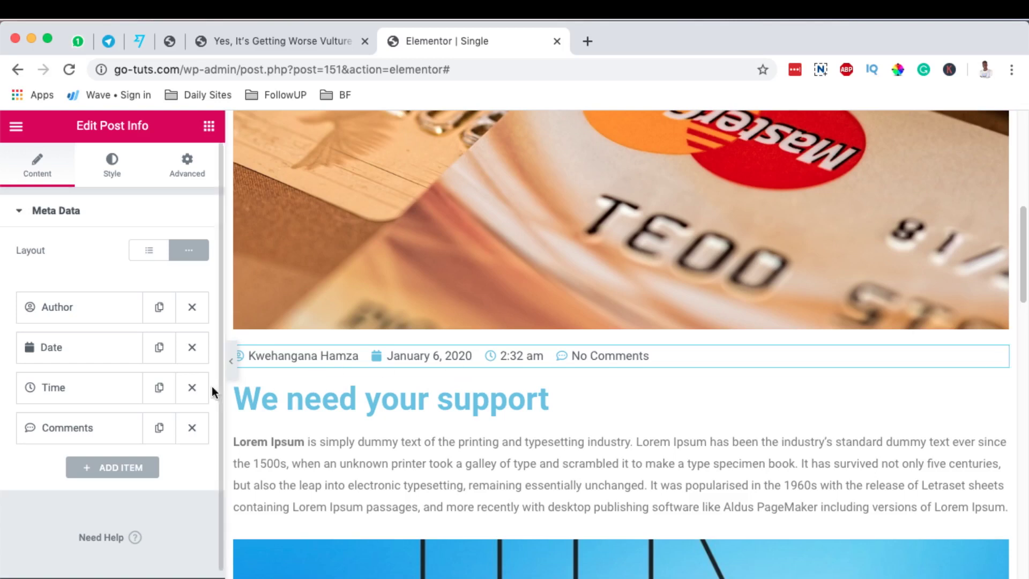
pyautogui.click(192, 388)
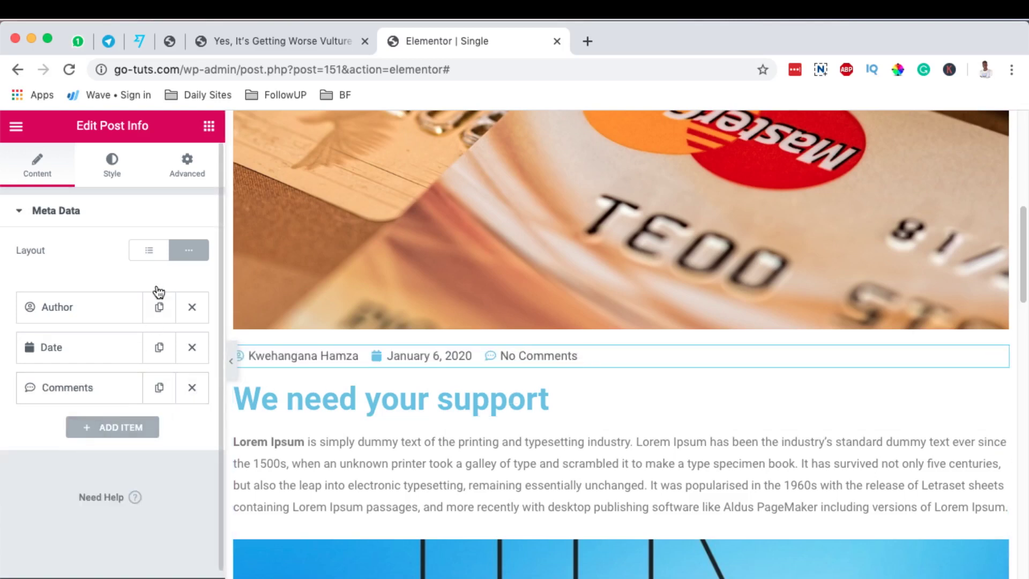
# - Style the post info with purple #9300B2 icons and Lato text font
pyautogui.click(111, 170)
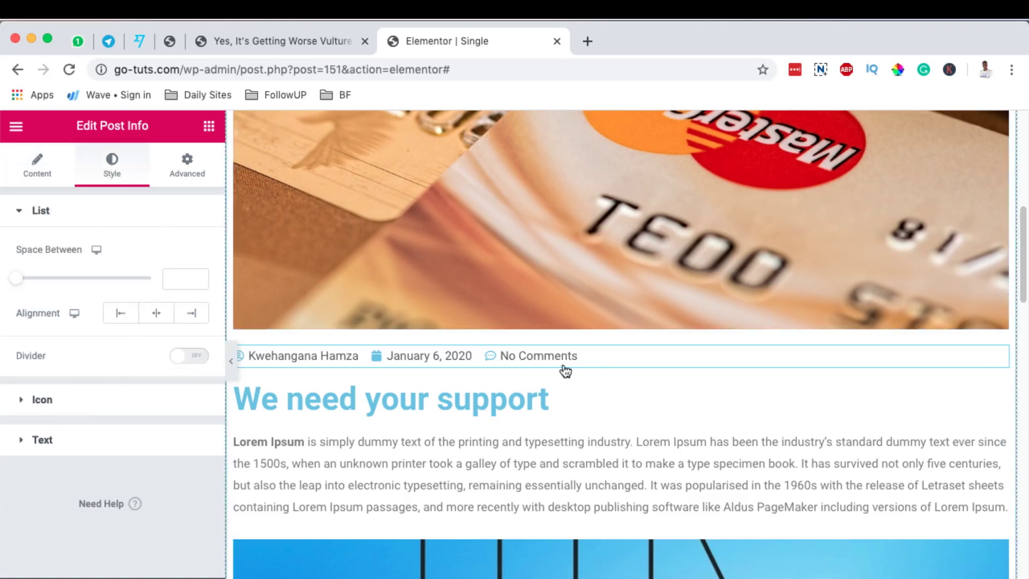
pyautogui.click(63, 406)
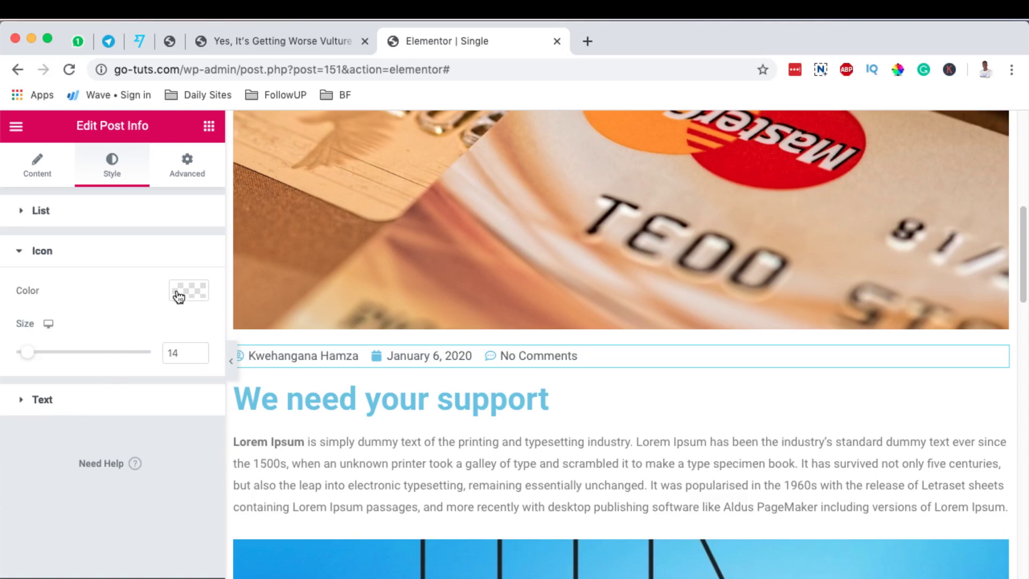
pyautogui.click(179, 297)
pyautogui.click(280, 329)
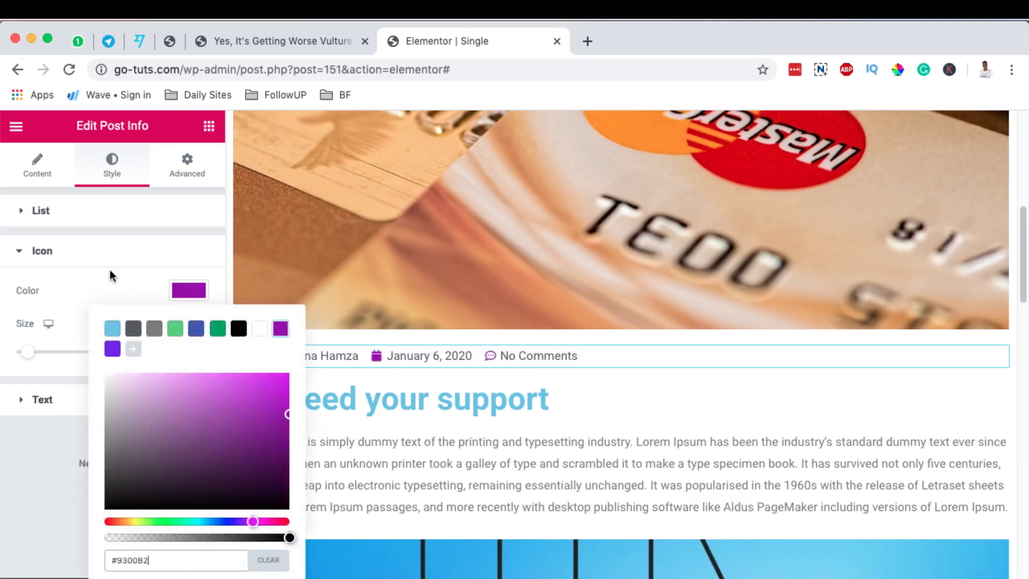
pyautogui.click(110, 252)
pyautogui.click(63, 293)
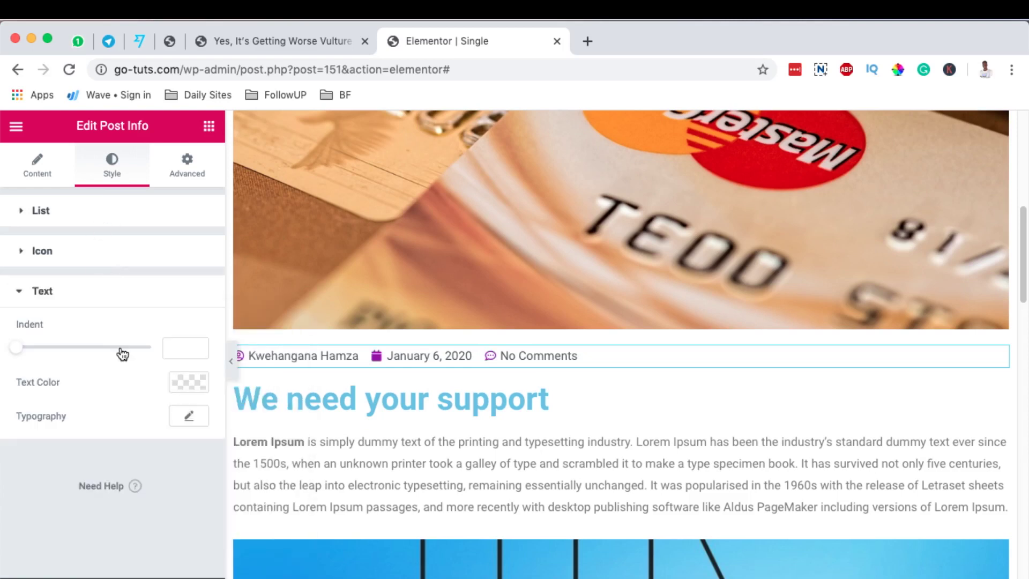
pyautogui.click(185, 418)
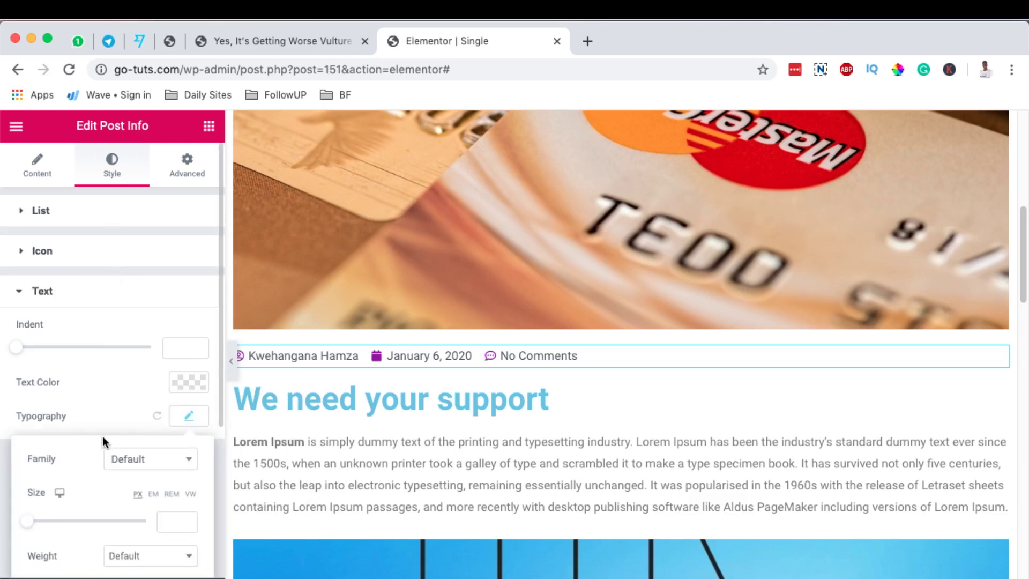
pyautogui.click(154, 470)
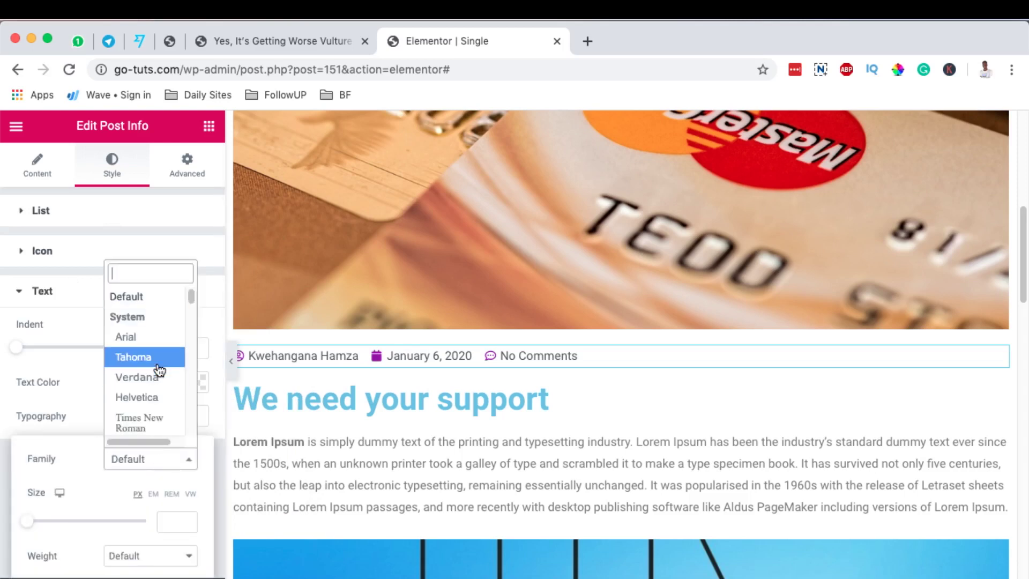
pyautogui.write('lat')
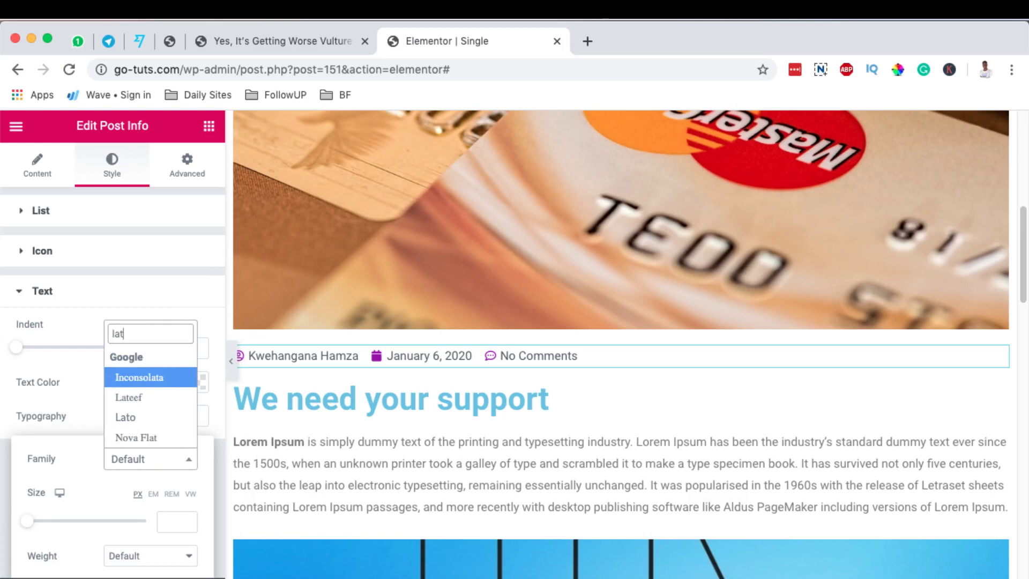
pyautogui.write('o')
pyautogui.click(147, 438)
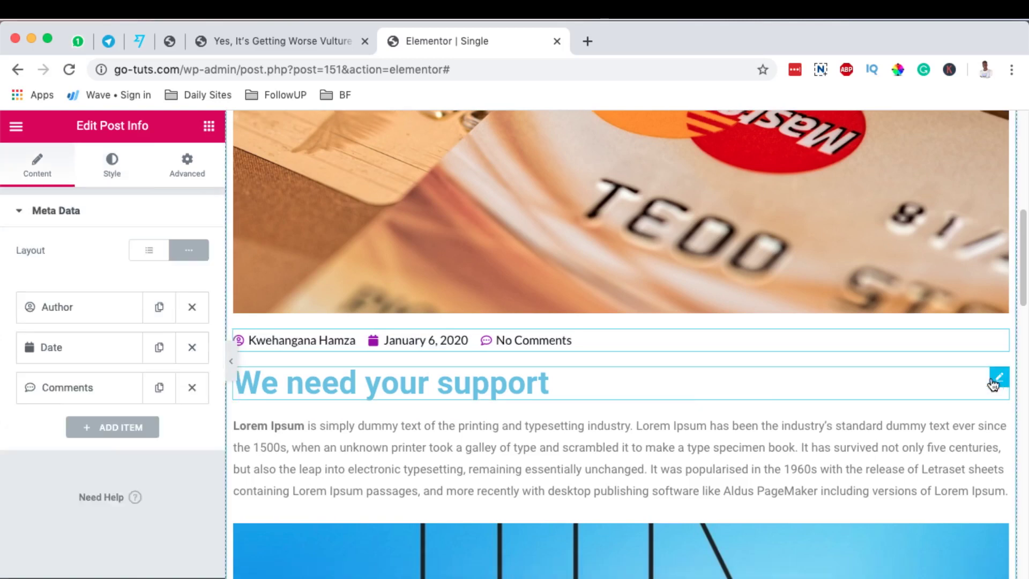
# - Set the Post Title text colour to the purple preset
pyautogui.click(995, 382)
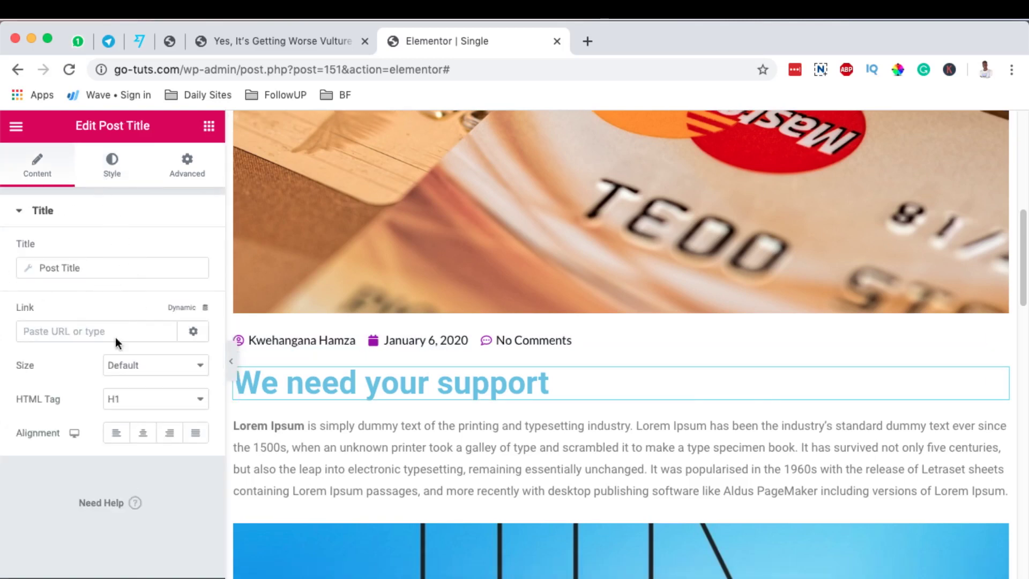
pyautogui.click(111, 165)
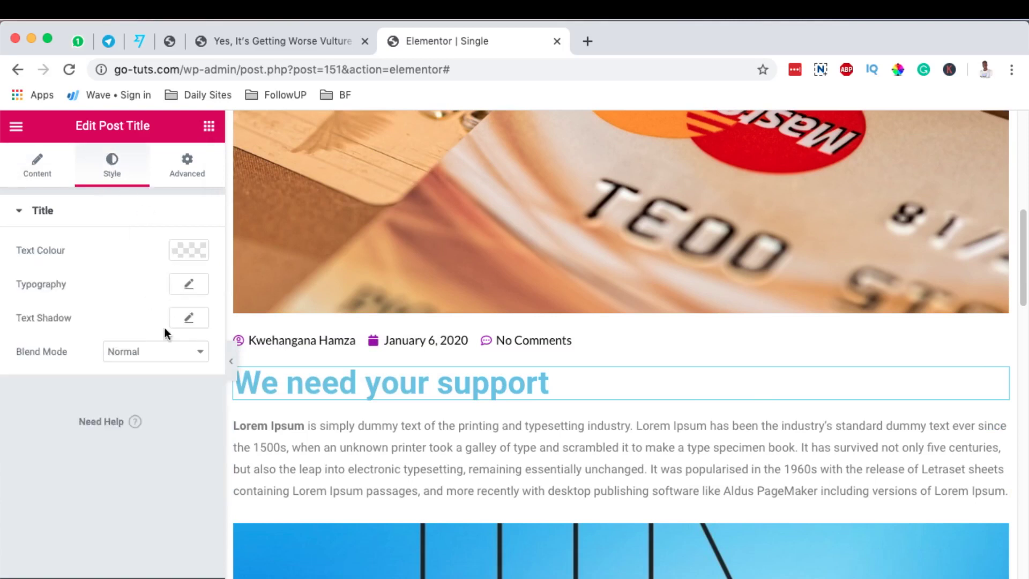
pyautogui.click(188, 256)
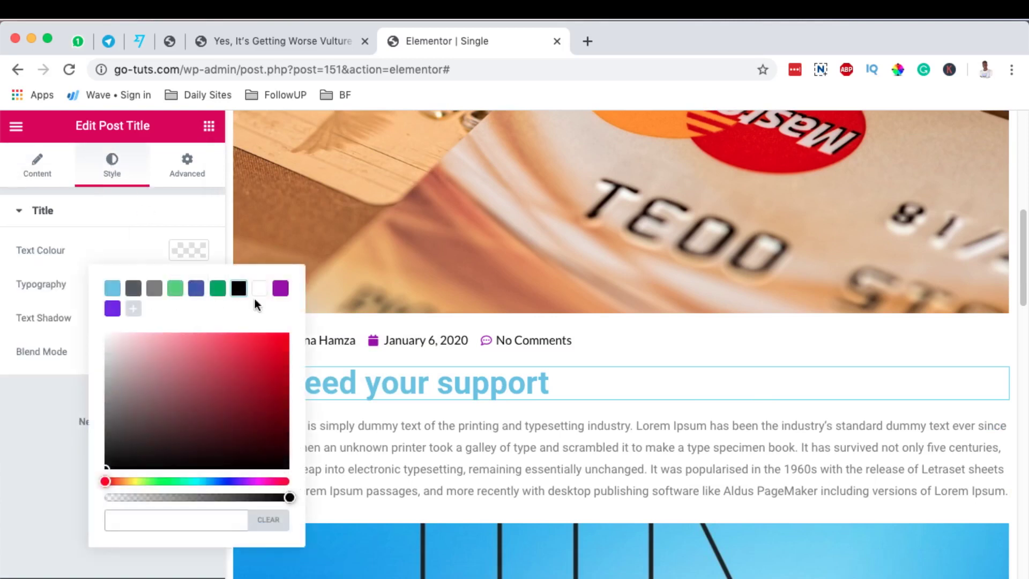
pyautogui.click(278, 290)
pyautogui.click(42, 405)
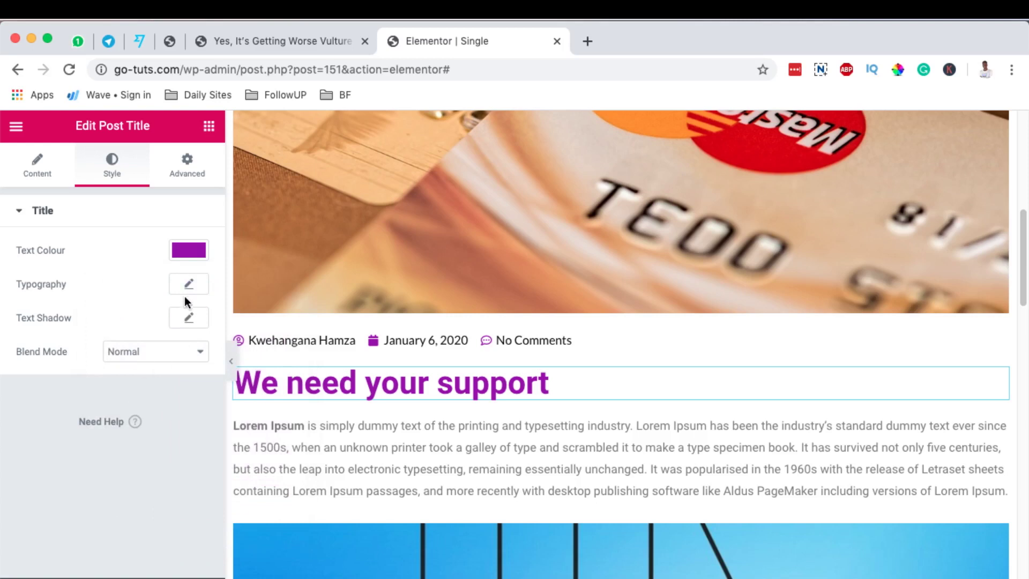
# - Give the post title Lato typography with Capitalize text transform
pyautogui.click(189, 284)
pyautogui.click(146, 347)
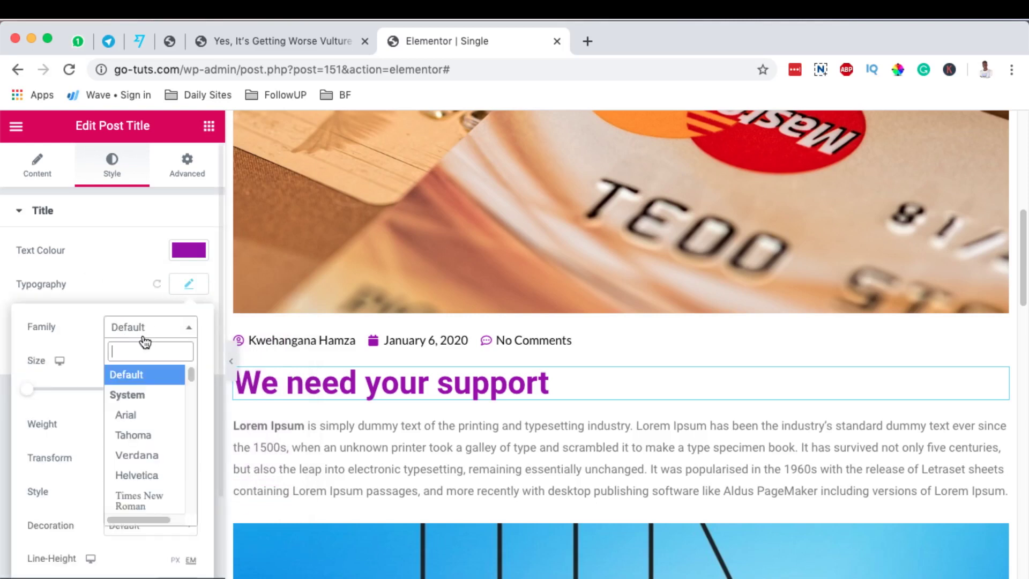
pyautogui.write('lato')
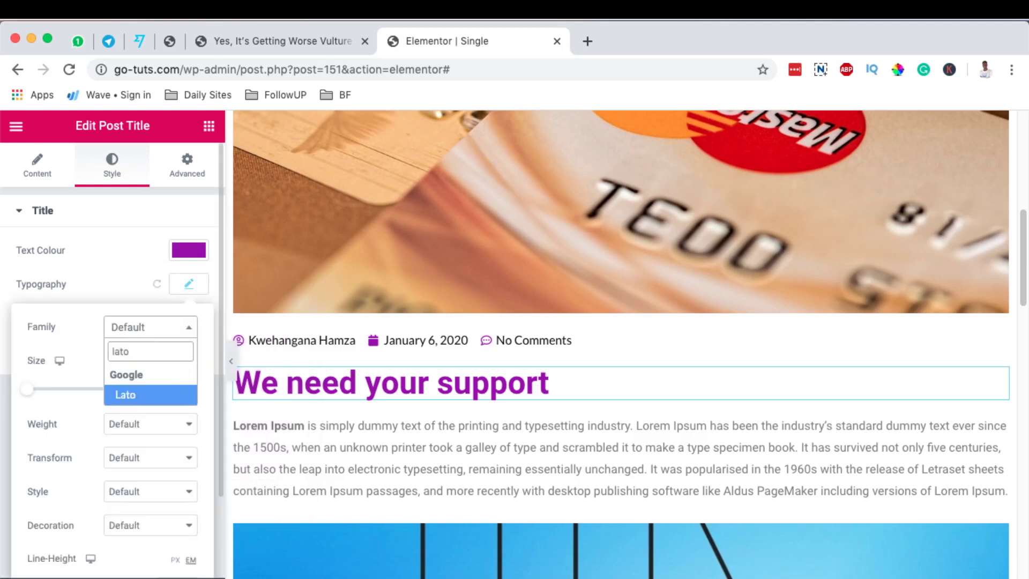
pyautogui.click(128, 389)
pyautogui.scroll(-1, 133, 397)
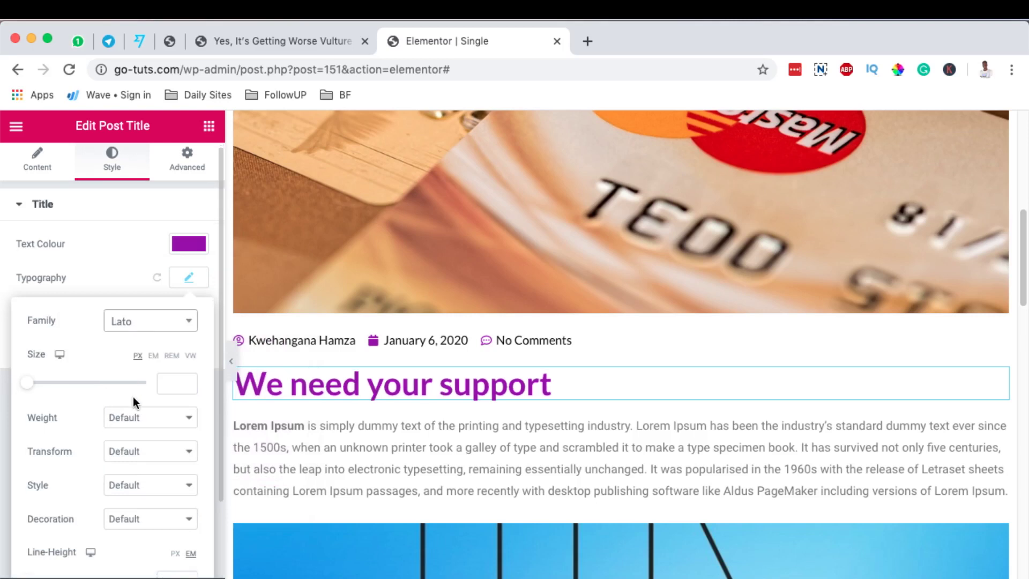
pyautogui.scroll(-2, 133, 397)
pyautogui.click(126, 421)
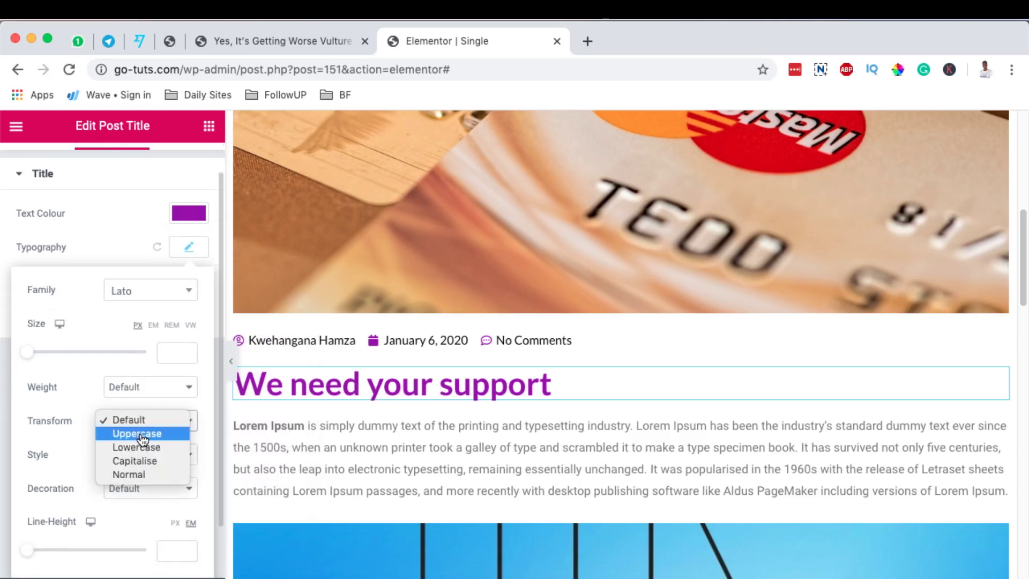
pyautogui.click(141, 460)
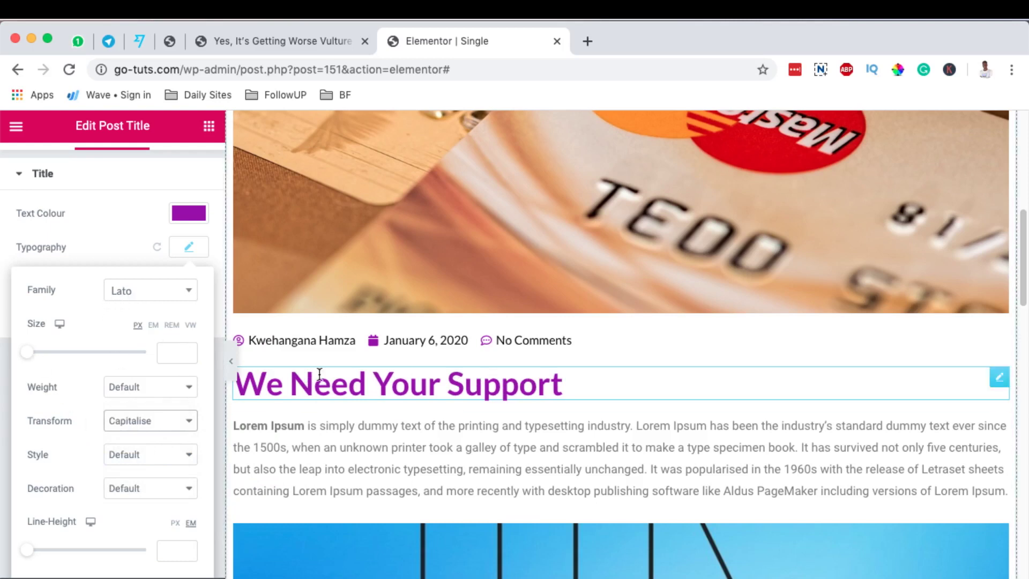
pyautogui.scroll(-7, 552, 420)
pyautogui.scroll(-10, 571, 413)
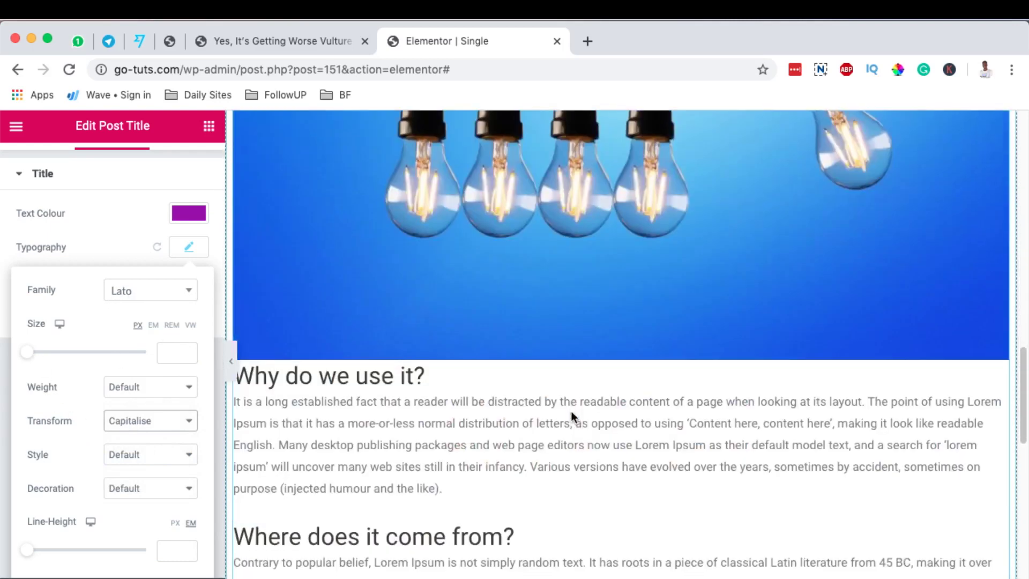
# - Add an Author Box above the post navigation and a Post Comments widget below it
pyautogui.click(209, 129)
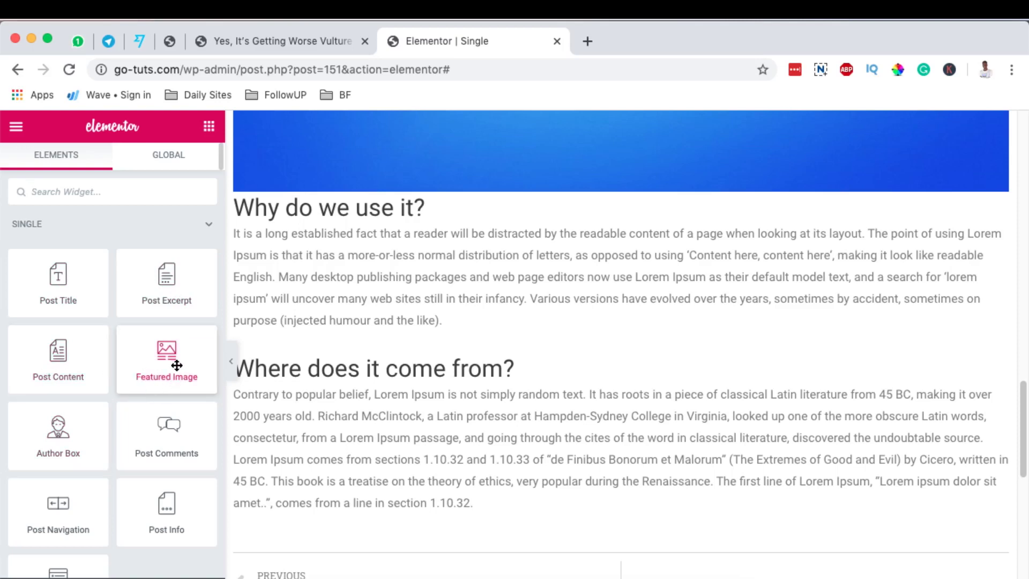
pyautogui.scroll(-1, 177, 370)
pyautogui.scroll(-3, 453, 421)
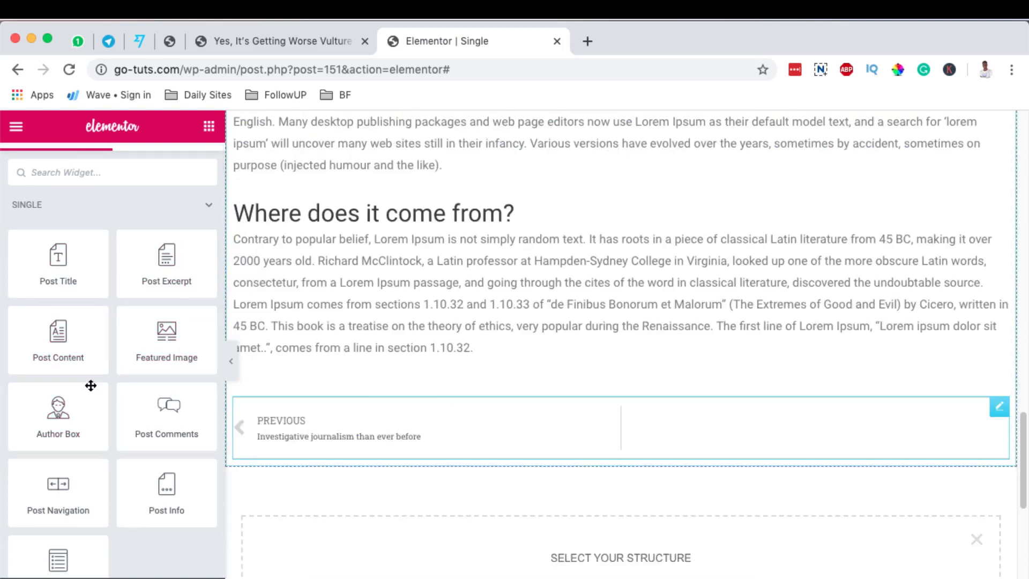
pyautogui.moveTo(51, 418); pyautogui.dragTo(353, 372)
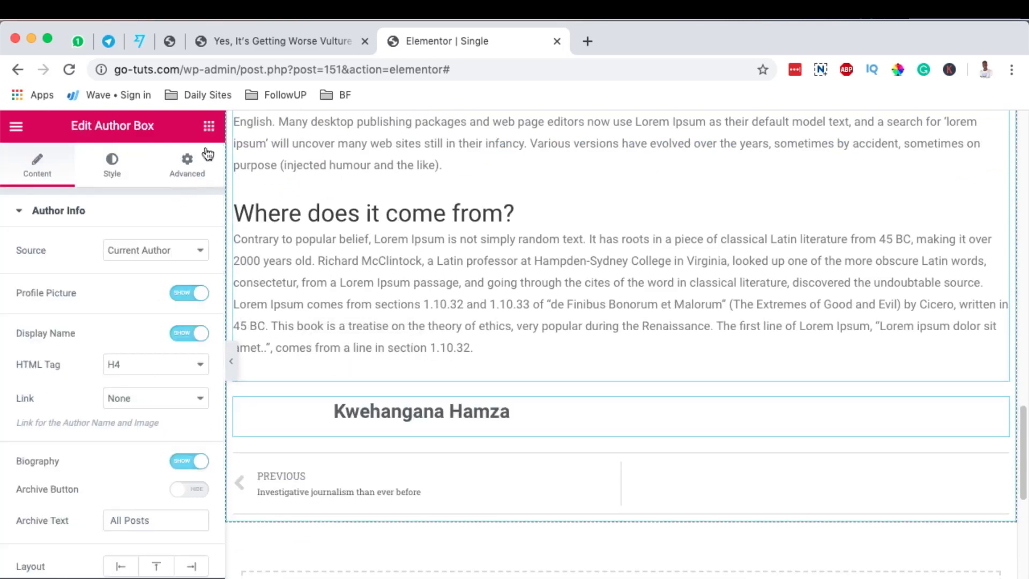
pyautogui.scroll(-3, 169, 357)
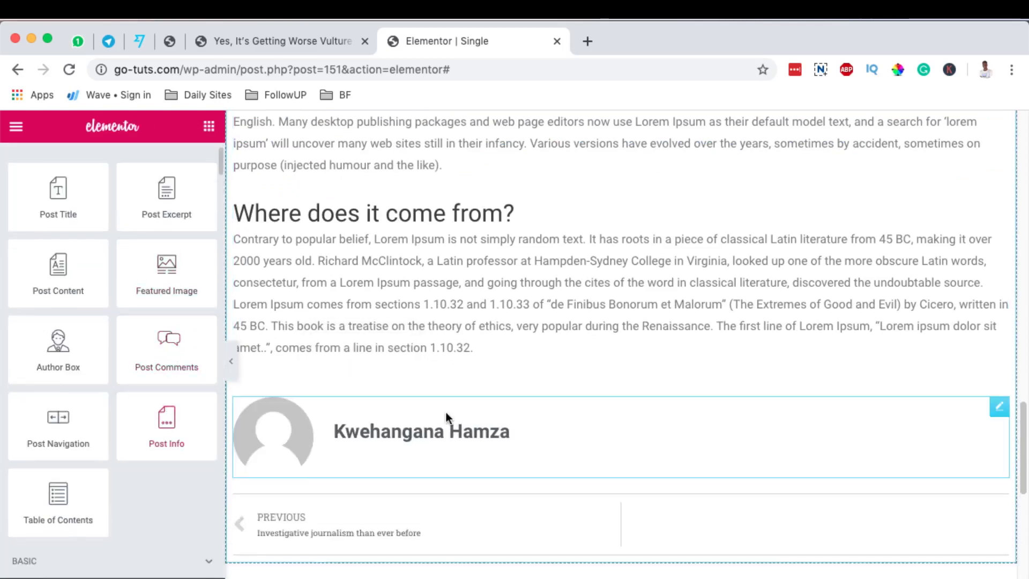
pyautogui.scroll(1, 442, 410)
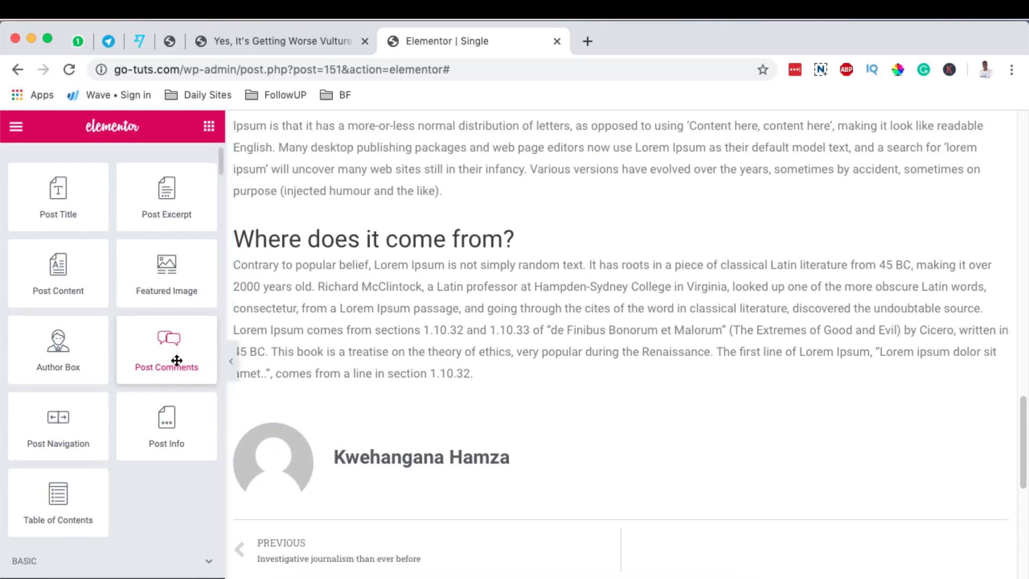
pyautogui.moveTo(162, 351); pyautogui.dragTo(423, 500)
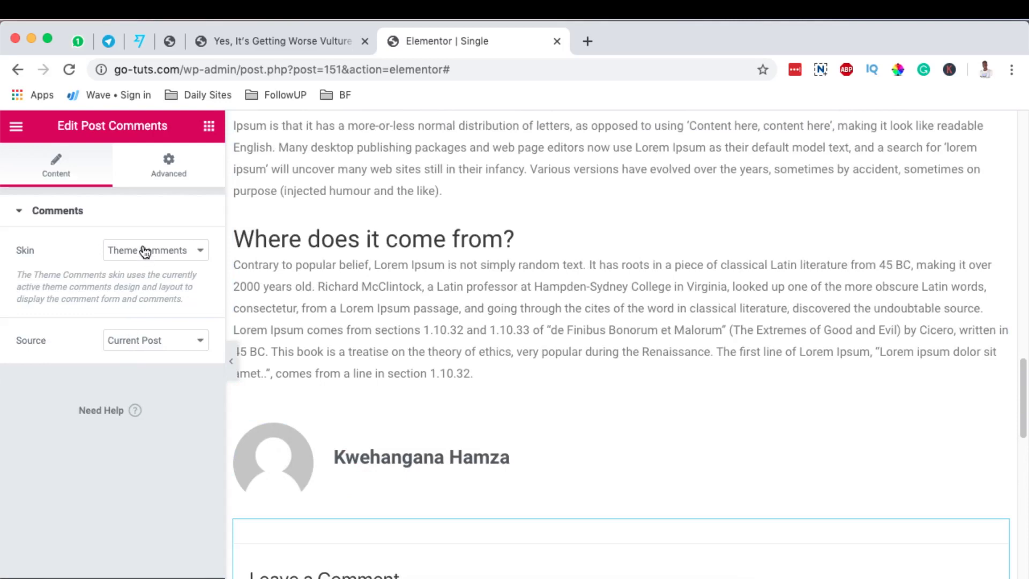
# - Leave the Post Comments skin as Theme Comments and its source as Current Post
pyautogui.click(183, 252)
pyautogui.click(103, 295)
pyautogui.click(191, 345)
pyautogui.click(101, 309)
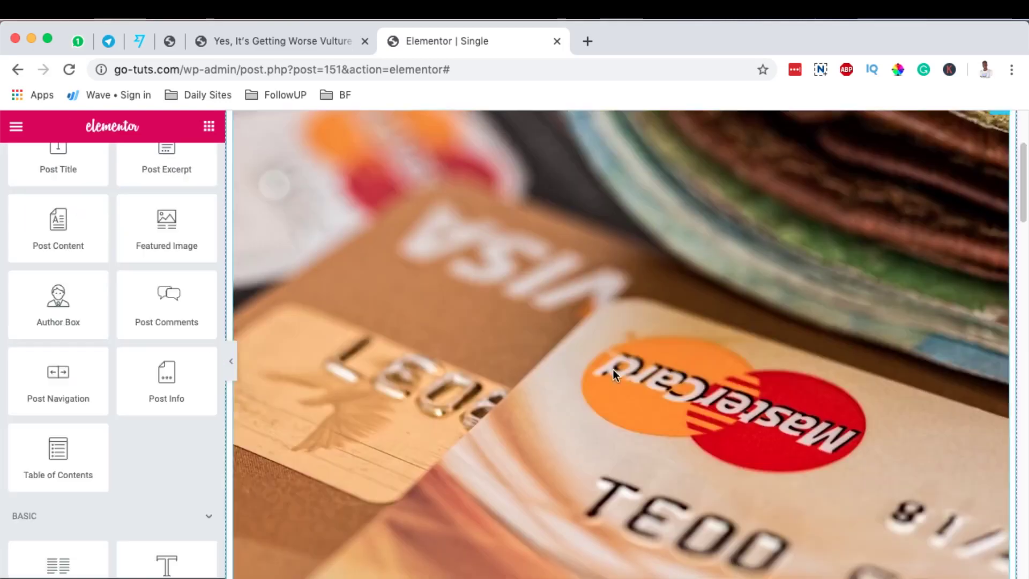
pyautogui.scroll(-5, 671, 379)
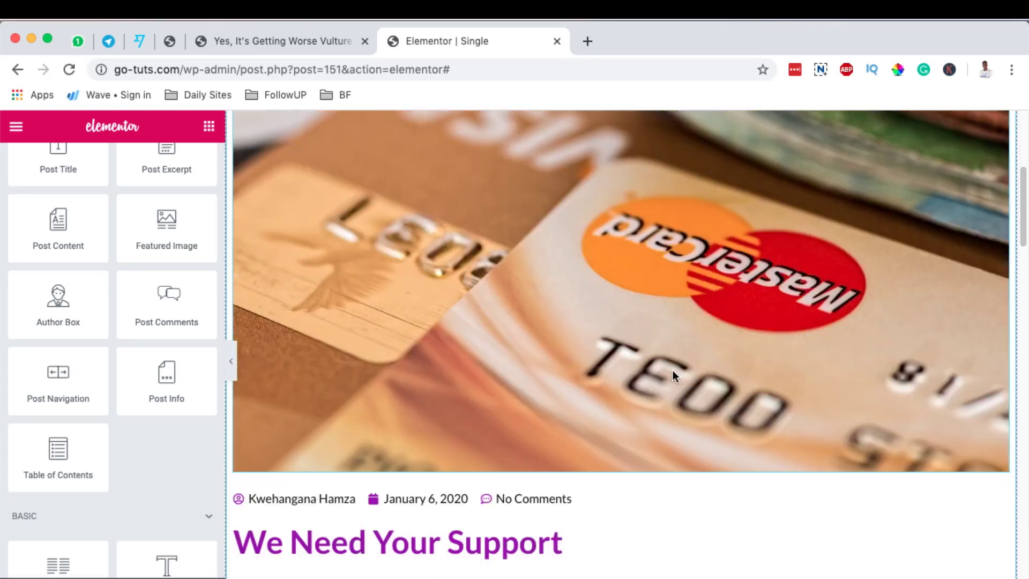
pyautogui.scroll(6, 672, 369)
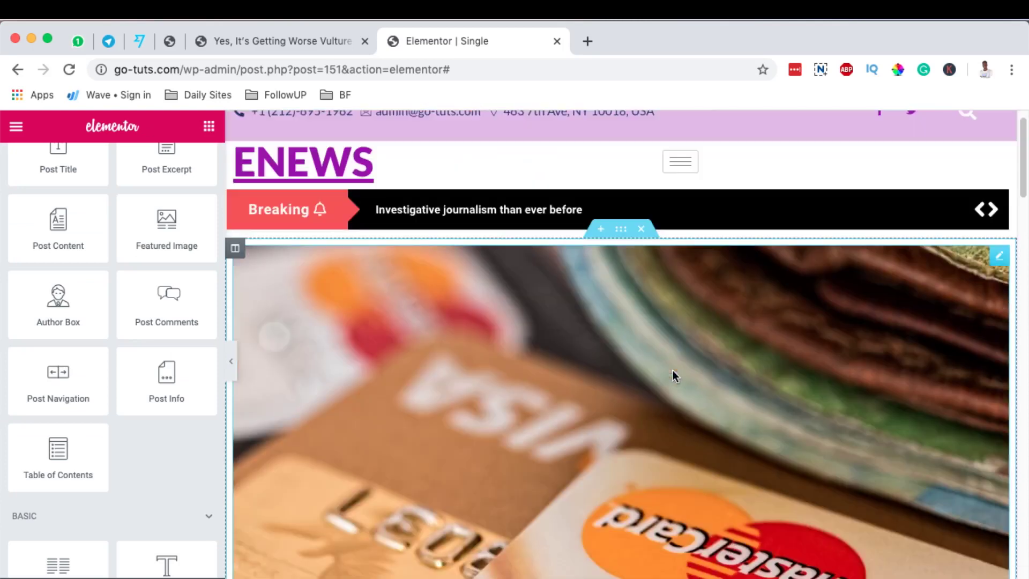
# - Add a new column beside the post content and set its width to 25%
pyautogui.rightClick(231, 249)
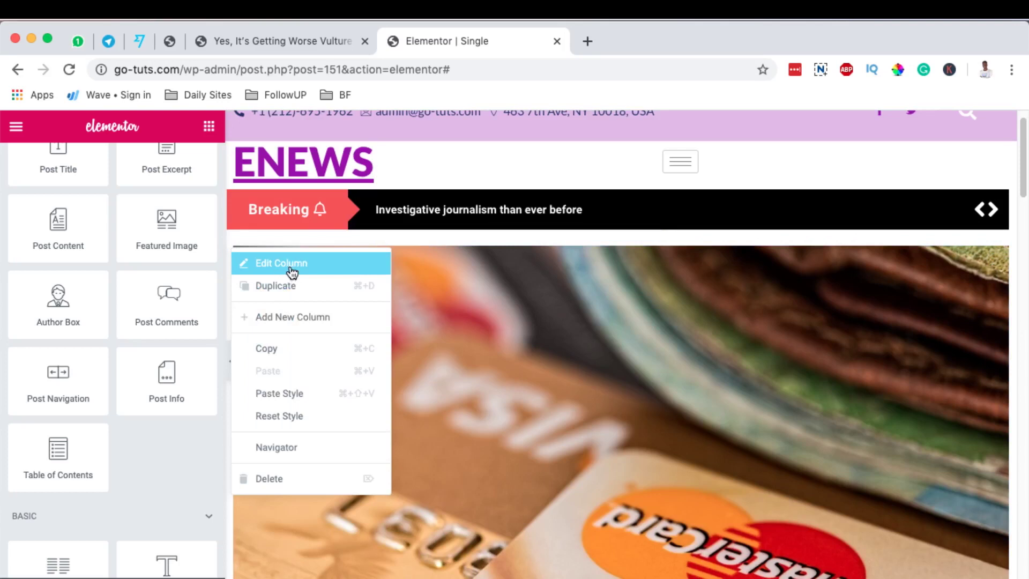
pyautogui.click(293, 322)
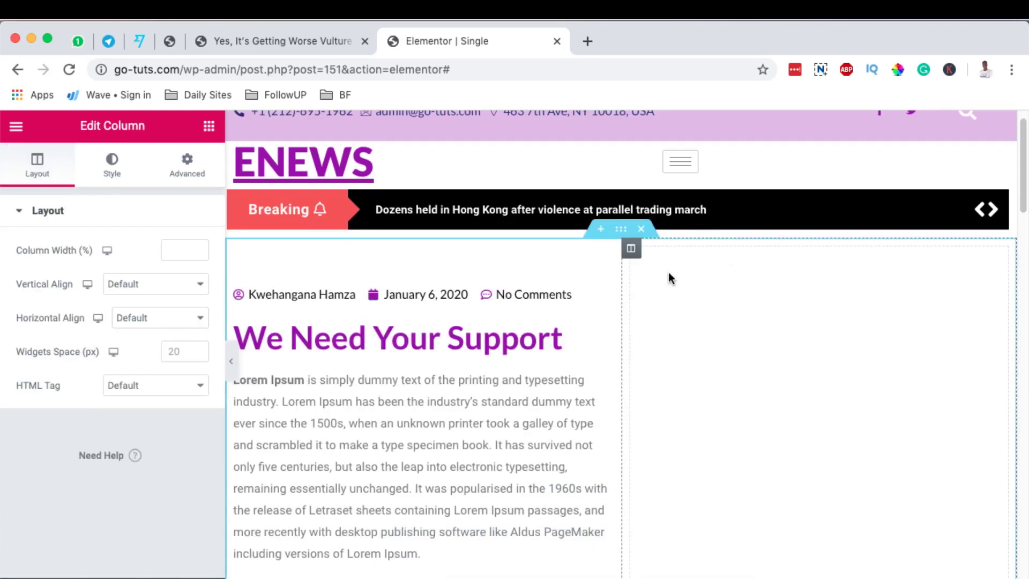
pyautogui.click(194, 250)
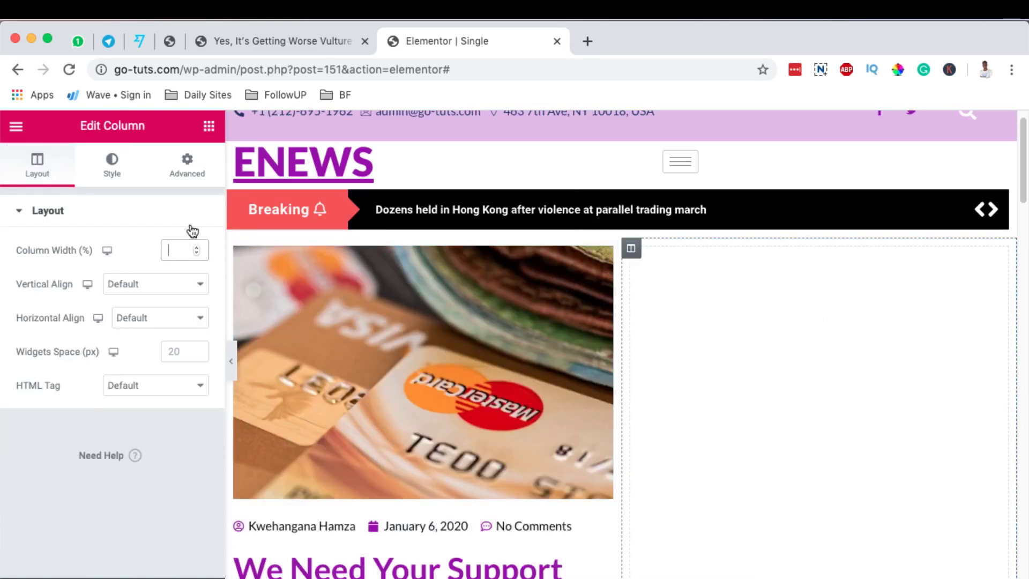
pyautogui.write('25')
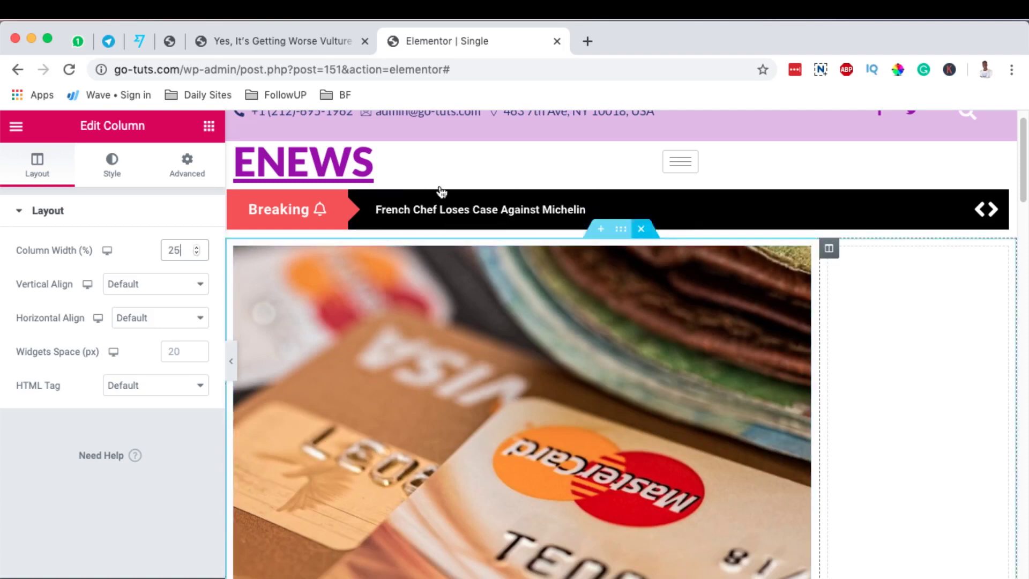
pyautogui.click(209, 125)
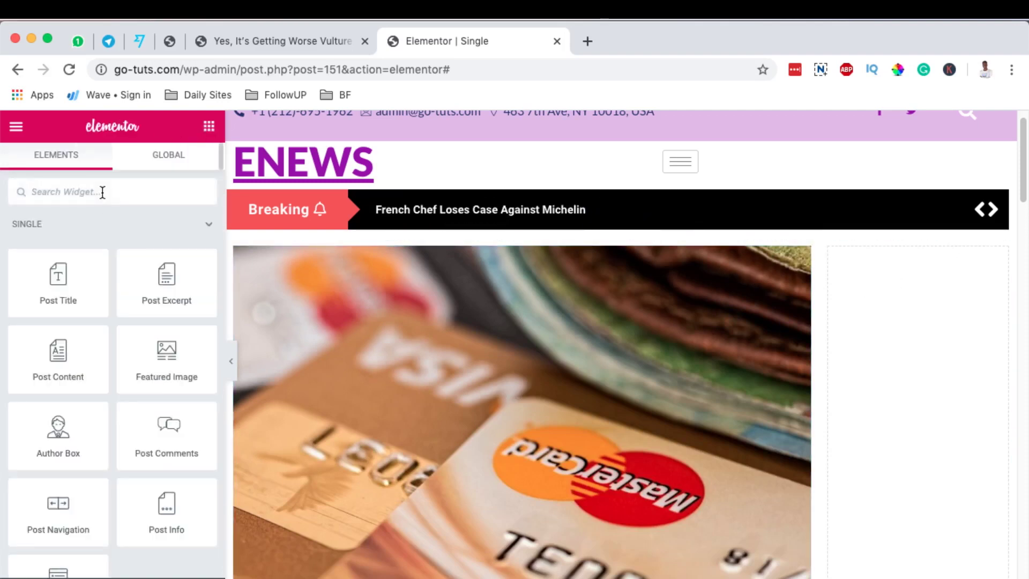
# - Place a Facebook Page widget in the sidebar column, linked to the GO Tech UG page
pyautogui.write('fa')
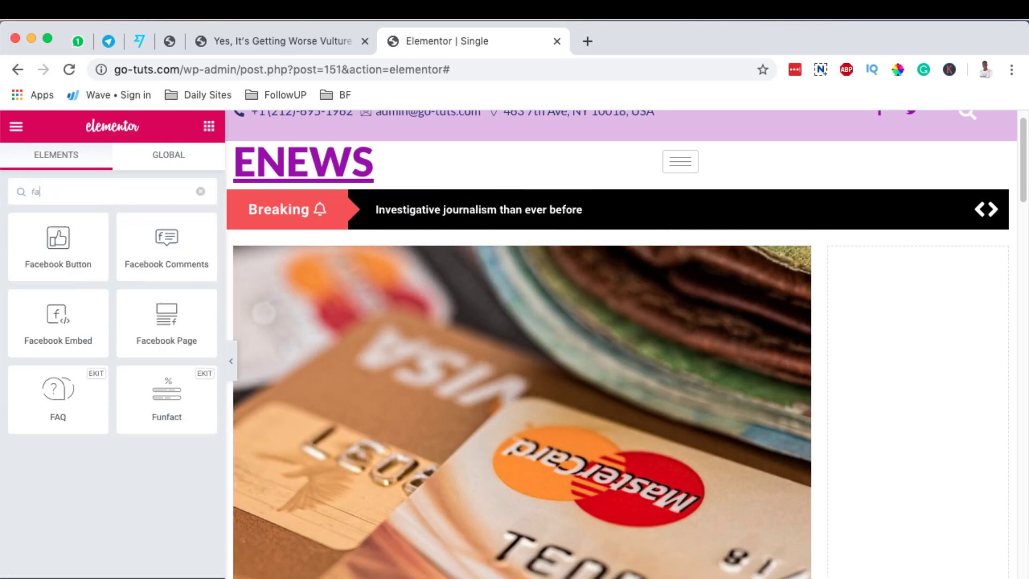
pyautogui.moveTo(161, 331); pyautogui.dragTo(938, 466)
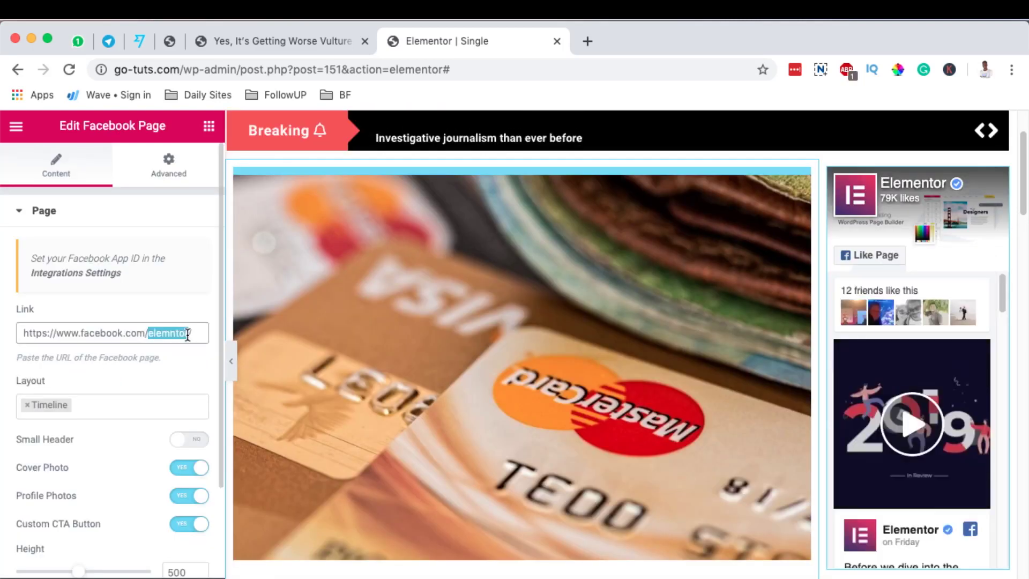
pyautogui.write('gote')
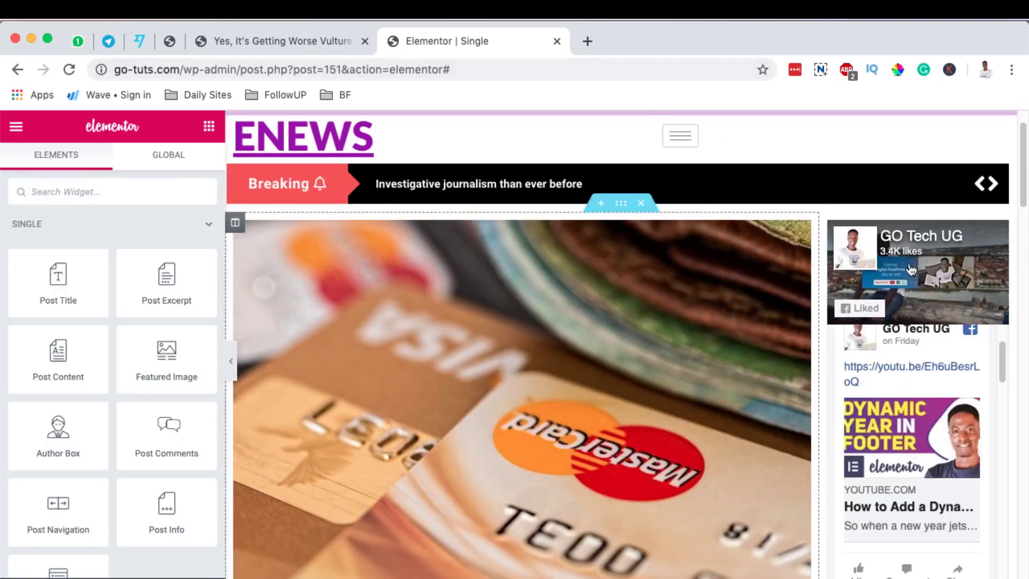
pyautogui.click(171, 45)
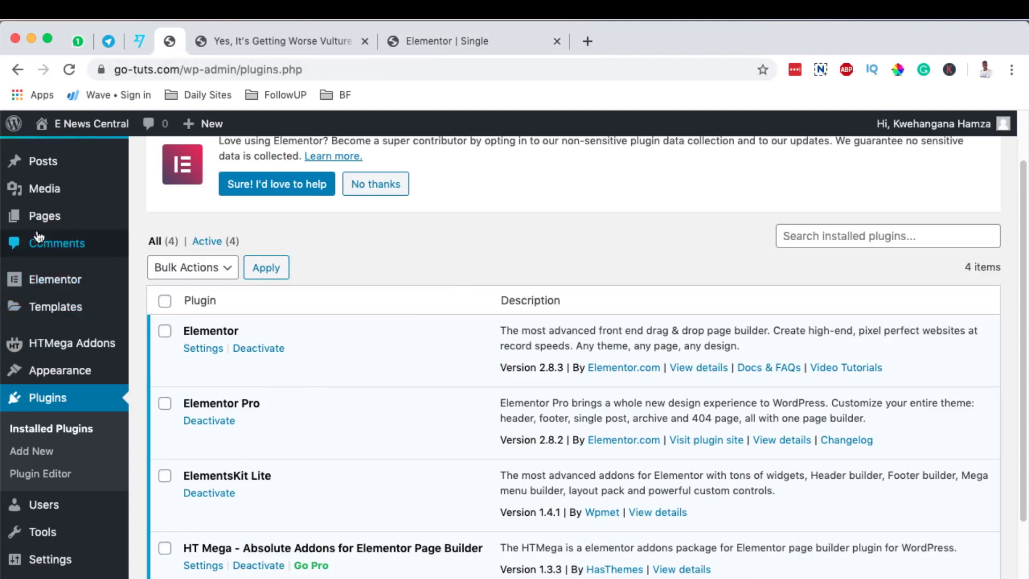
# - From All Pages, open the Home page with 'Edit with Elementor' in a new tab
pyautogui.moveTo(59, 216)
pyautogui.click(159, 221)
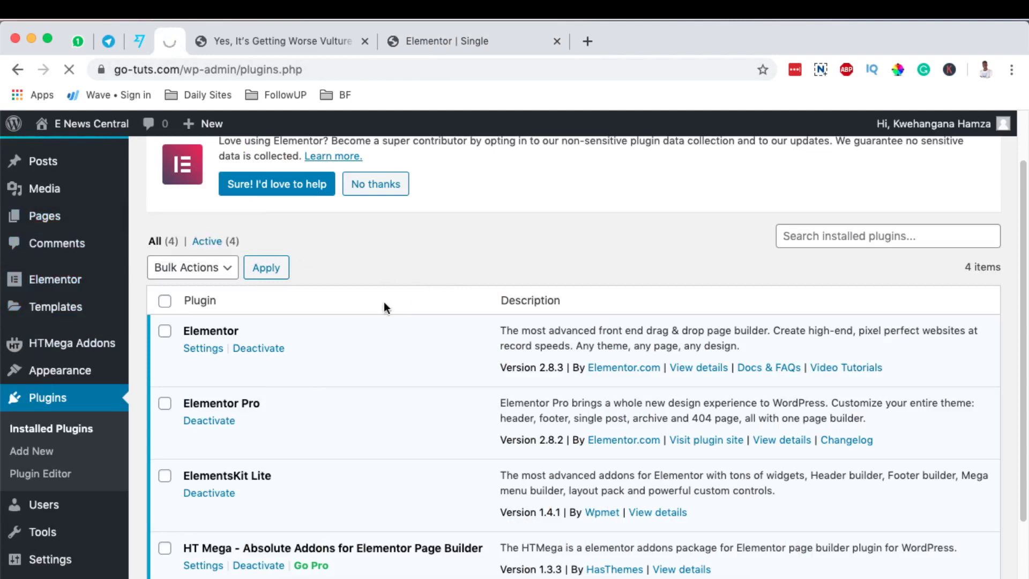
pyautogui.keyDown('super'); pyautogui.click(353, 462); pyautogui.keyUp('super')
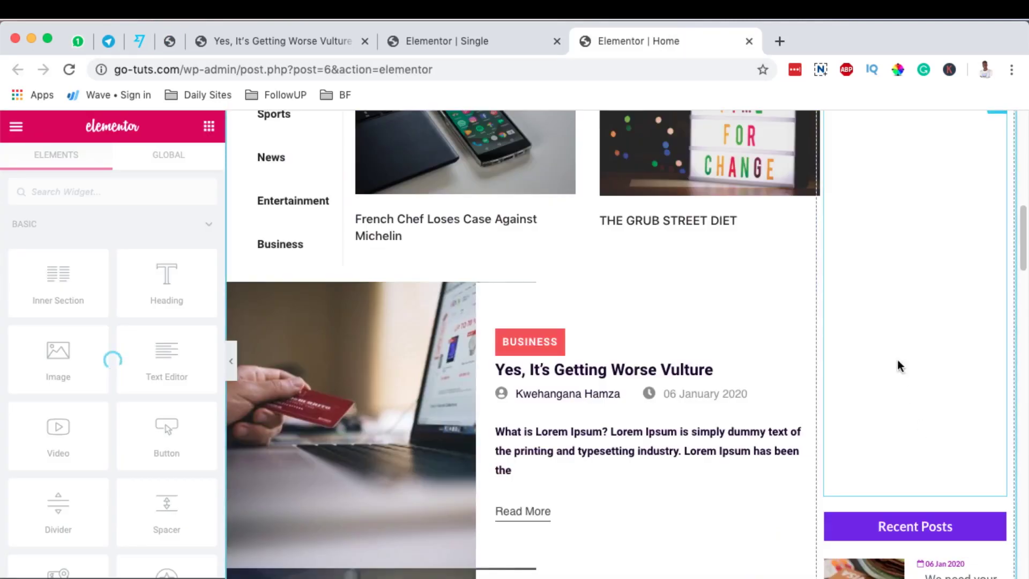
# - Copy the Home page's Stay Connected sidebar column and paste it into the Single template's sidebar column
pyautogui.scroll(4, 899, 366)
pyautogui.rightClick(836, 277)
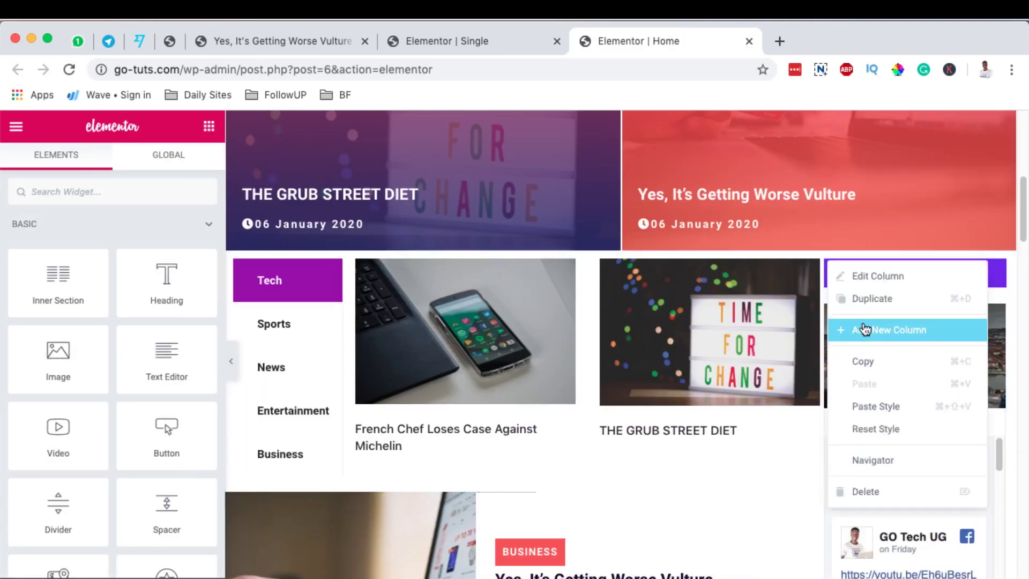
pyautogui.click(865, 364)
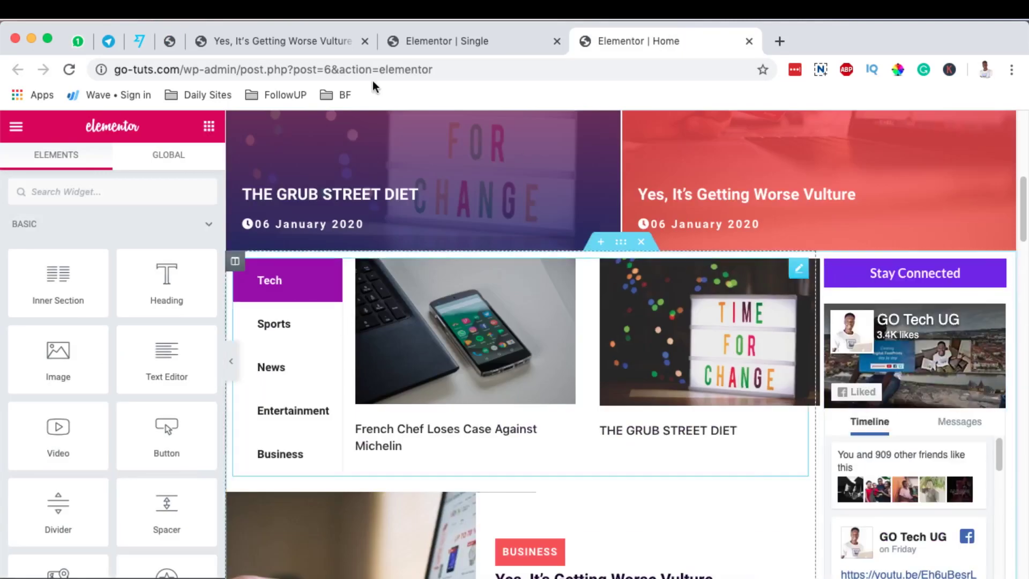
pyautogui.click(301, 37)
pyautogui.click(436, 40)
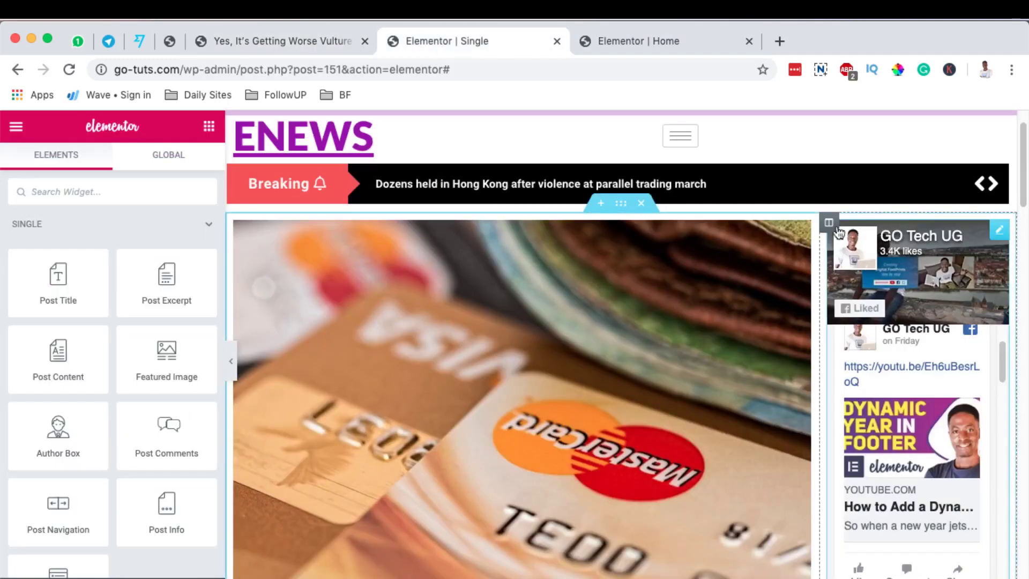
pyautogui.rightClick(828, 221)
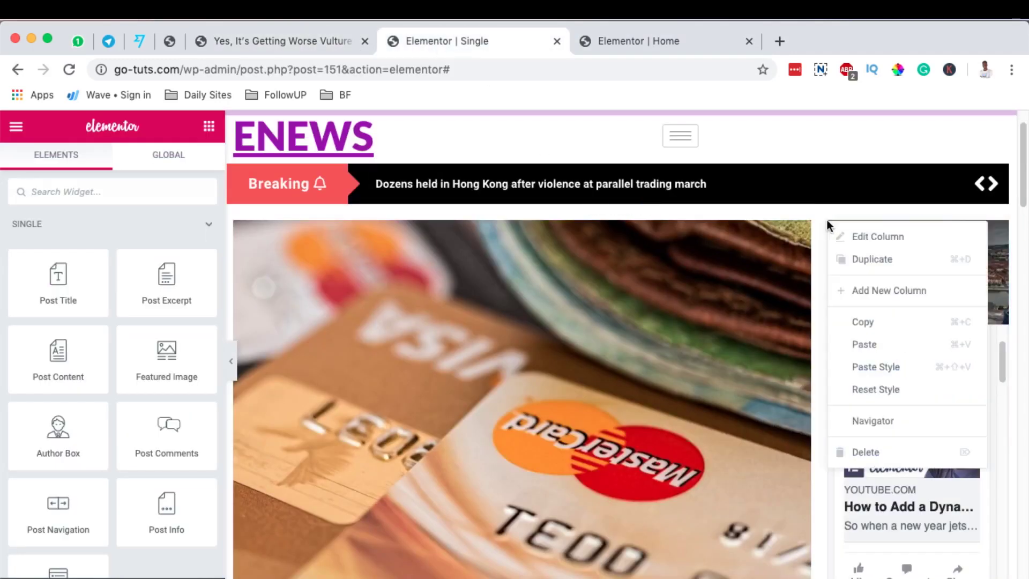
pyautogui.click(866, 344)
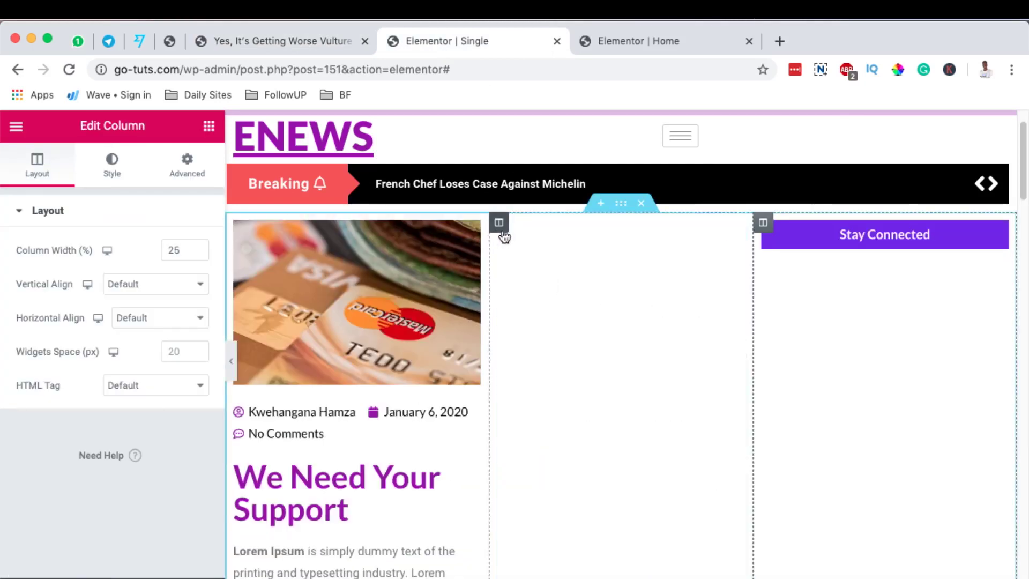
# - Delete the old Facebook column and set the Stay Connected column width to 25%
pyautogui.rightClick(499, 224)
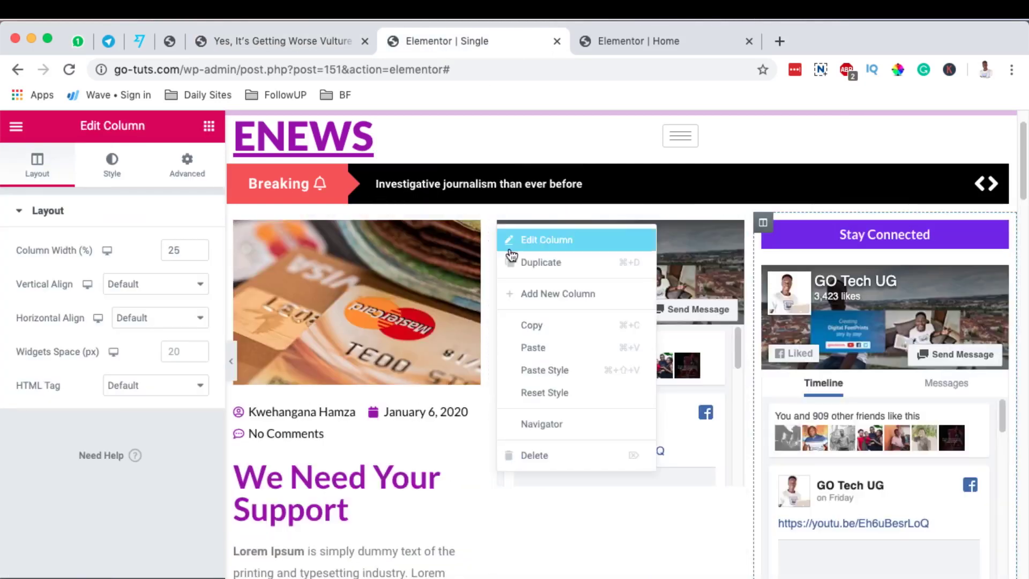
pyautogui.press('Delete')
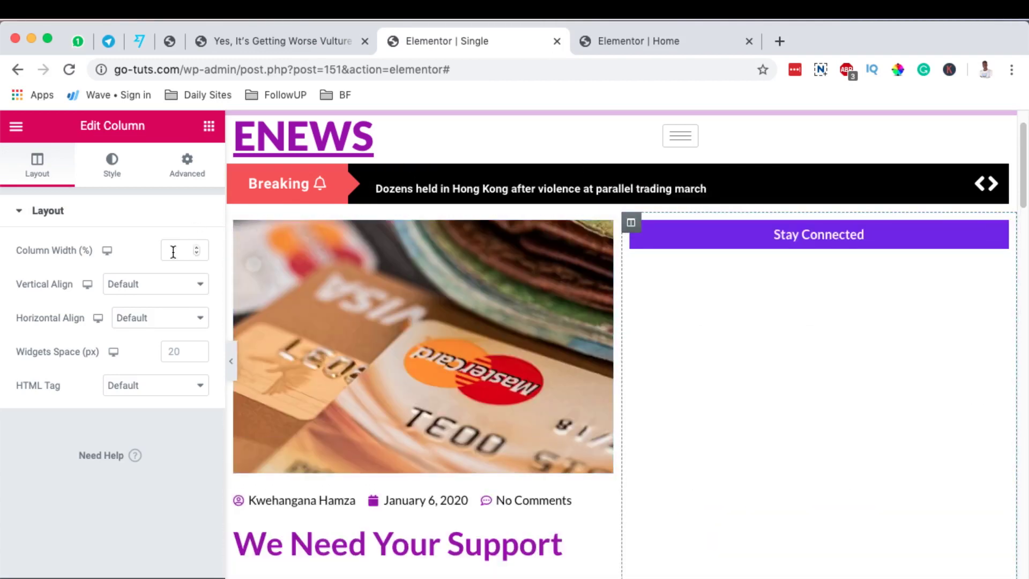
pyautogui.write('25')
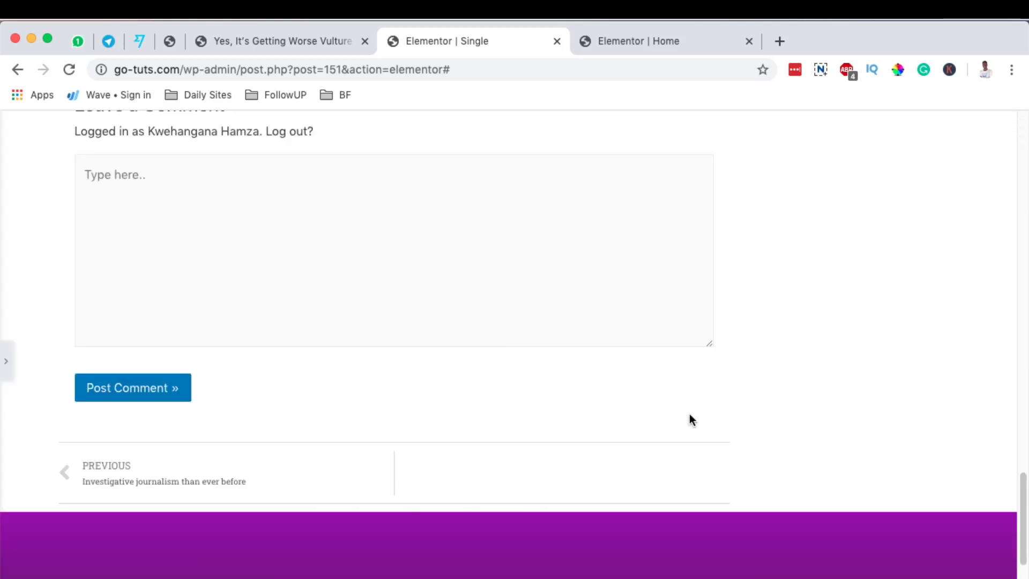
pyautogui.scroll(15, 688, 407)
pyautogui.scroll(10, 688, 397)
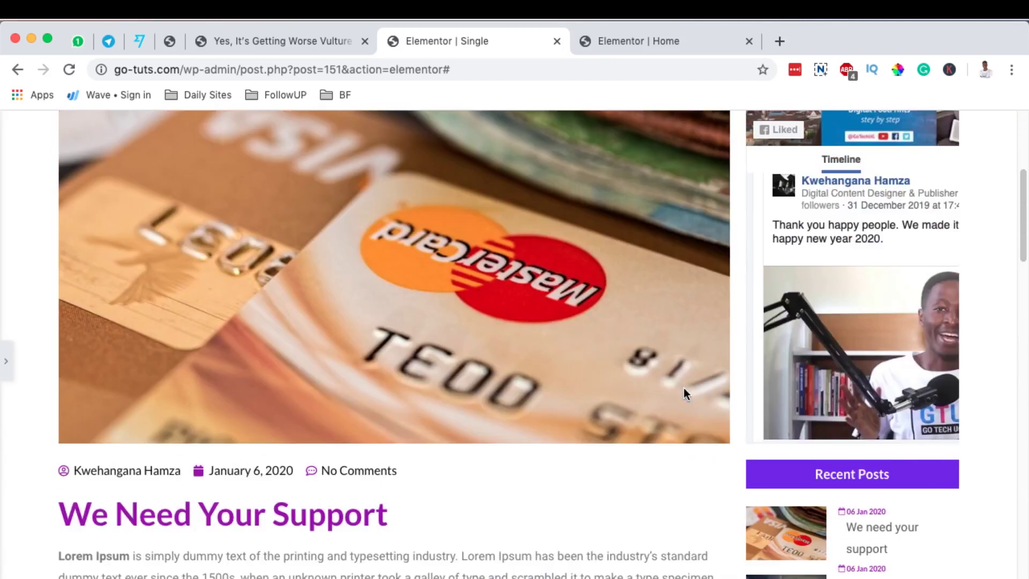
pyautogui.scroll(-10, 688, 398)
pyautogui.scroll(-15, 683, 397)
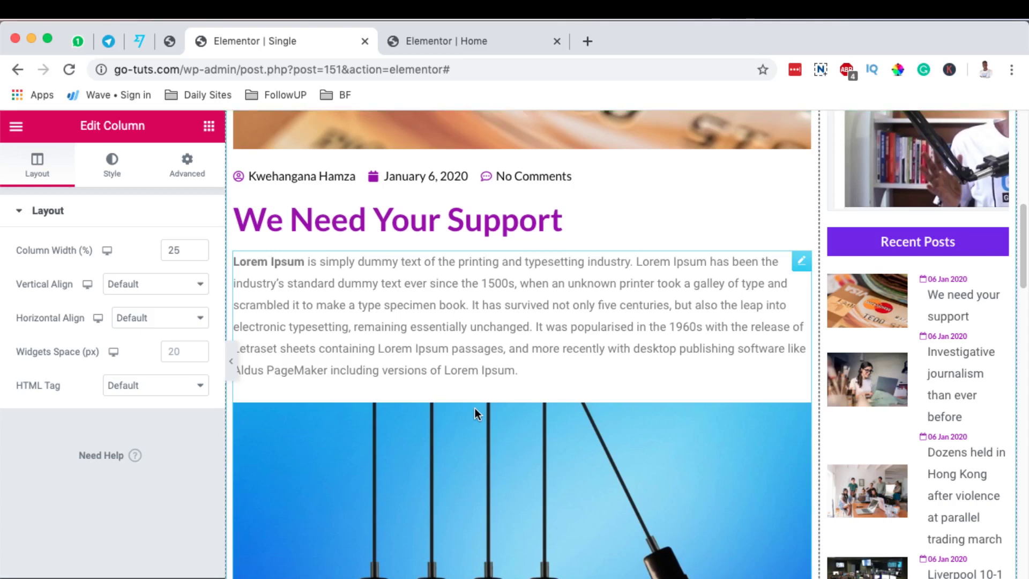
pyautogui.scroll(5, 545, 395)
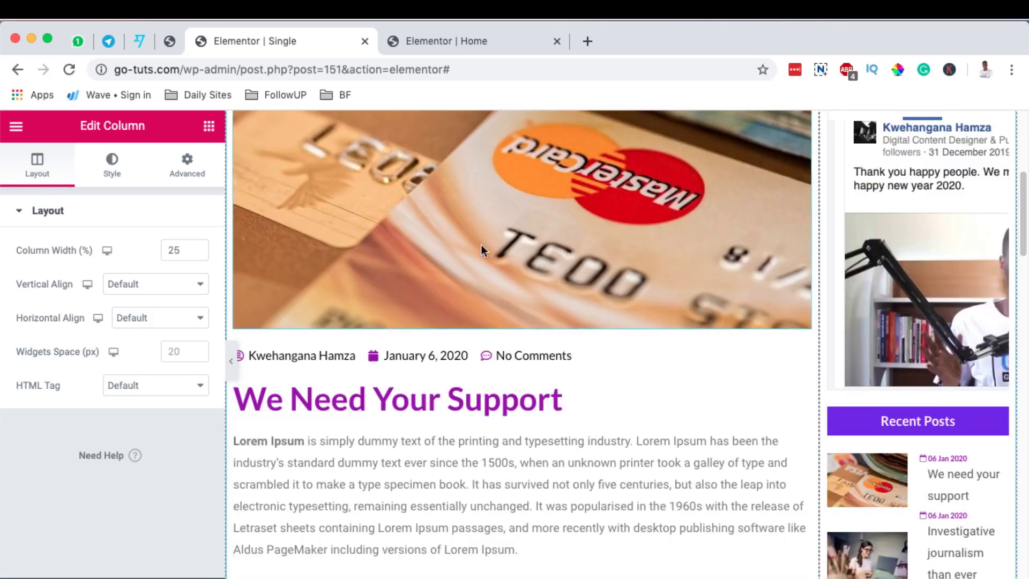
pyautogui.scroll(4, 681, 214)
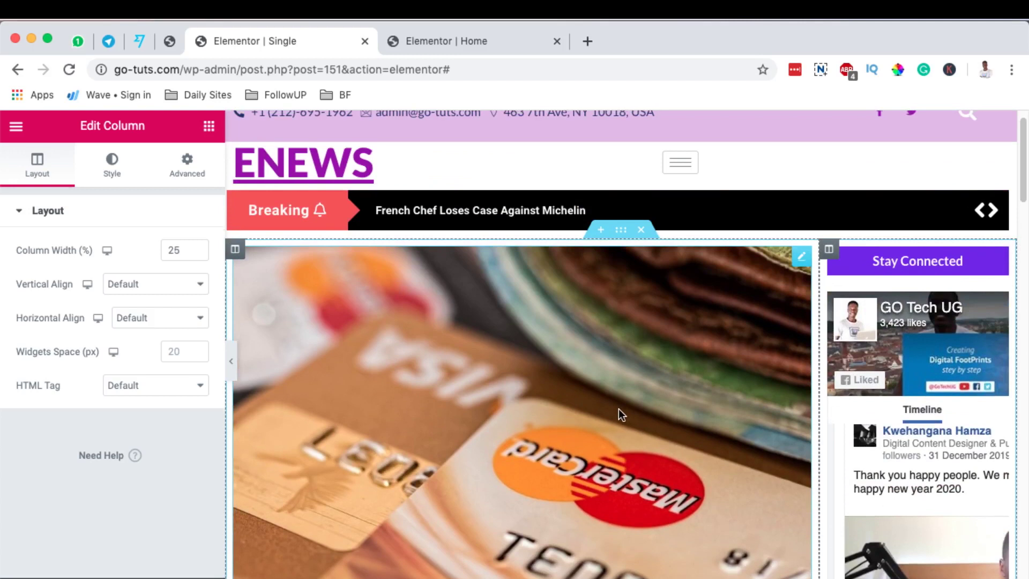
pyautogui.scroll(-3, 619, 412)
pyautogui.scroll(-15, 620, 397)
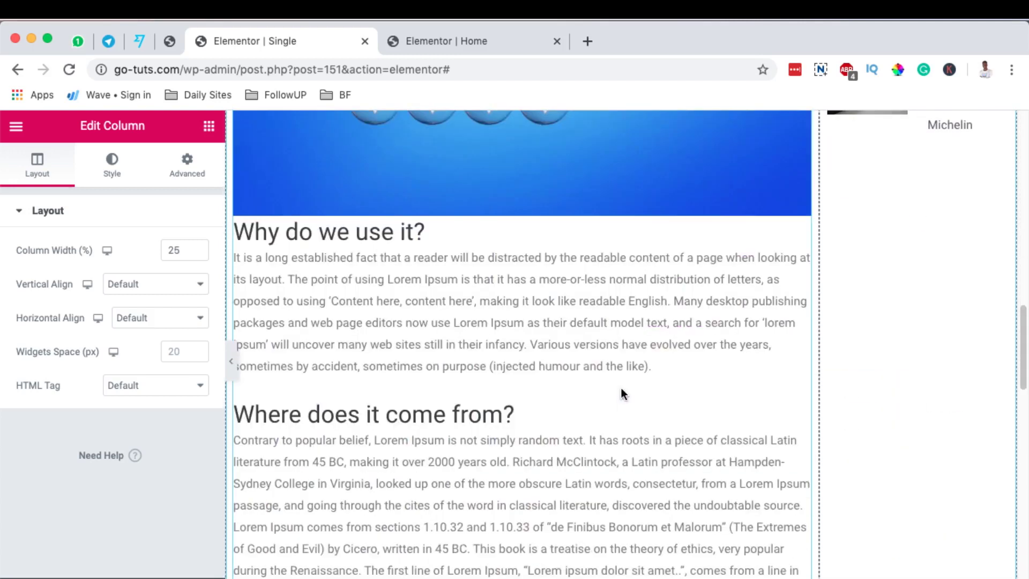
pyautogui.scroll(-5, 630, 414)
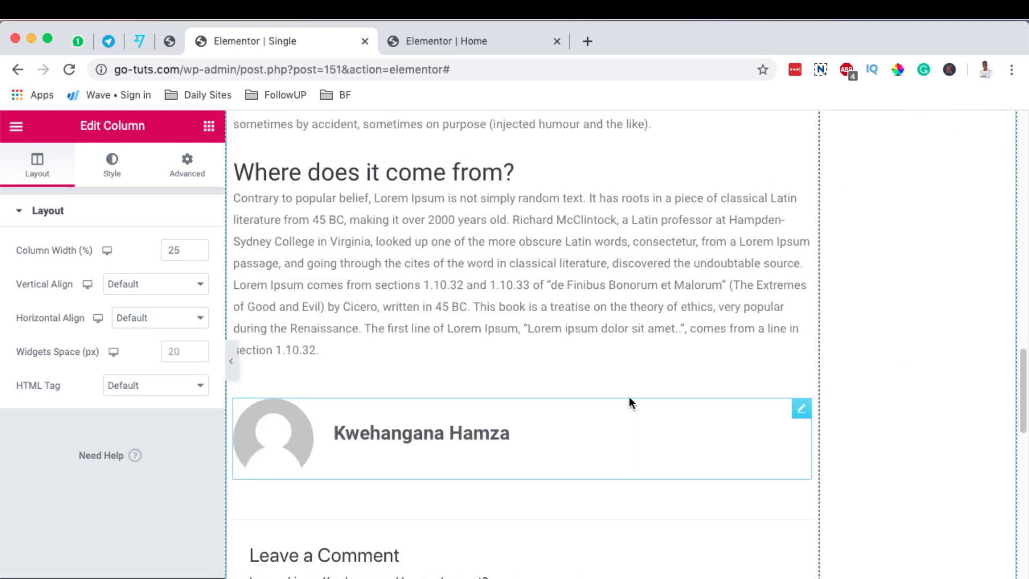
pyautogui.scroll(-2, 630, 389)
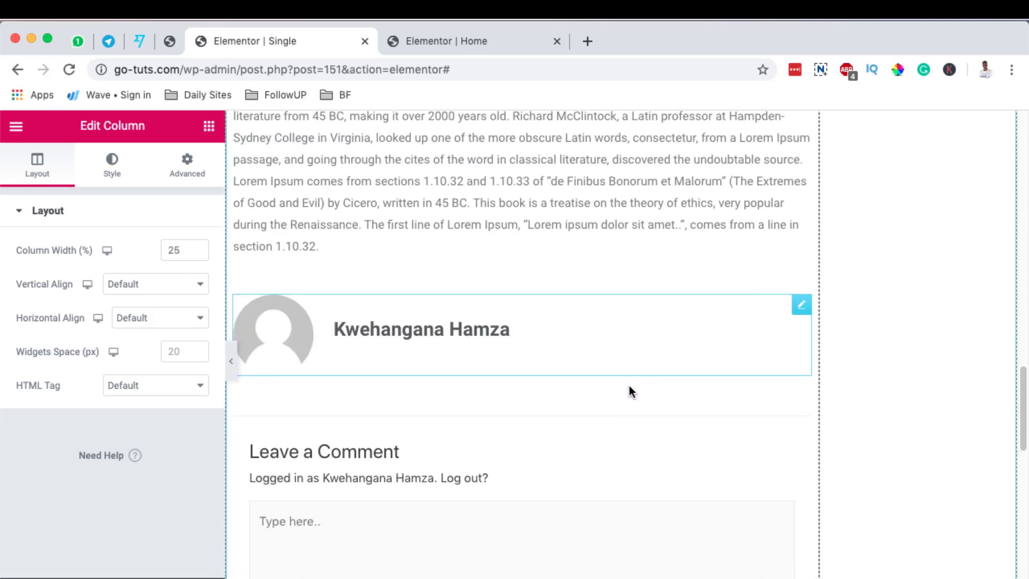
pyautogui.scroll(-2, 629, 389)
# - Publish the Single template with the display condition Include > Posts > All
pyautogui.click(182, 578)
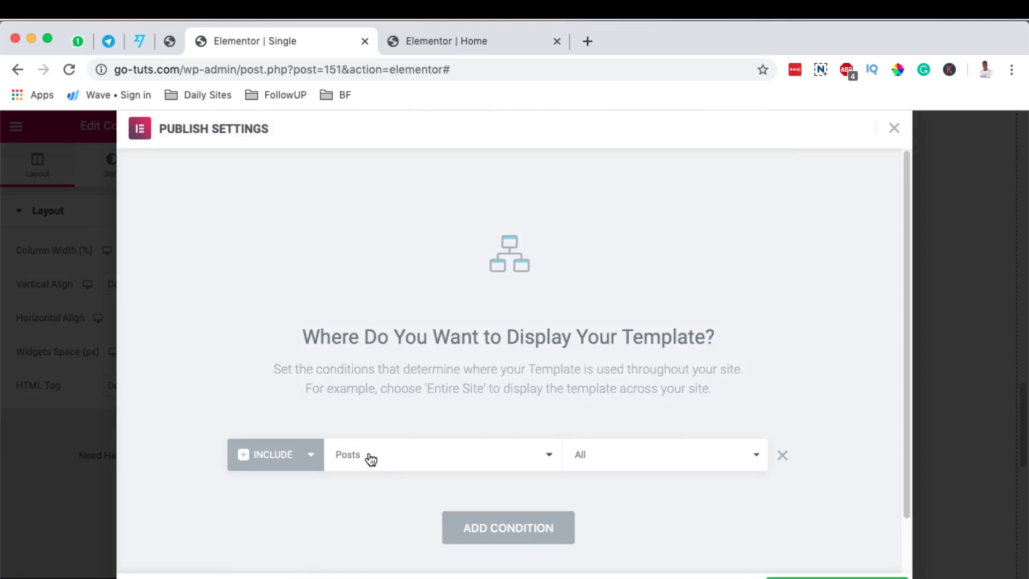
pyautogui.click(656, 457)
pyautogui.click(651, 459)
pyautogui.click(804, 577)
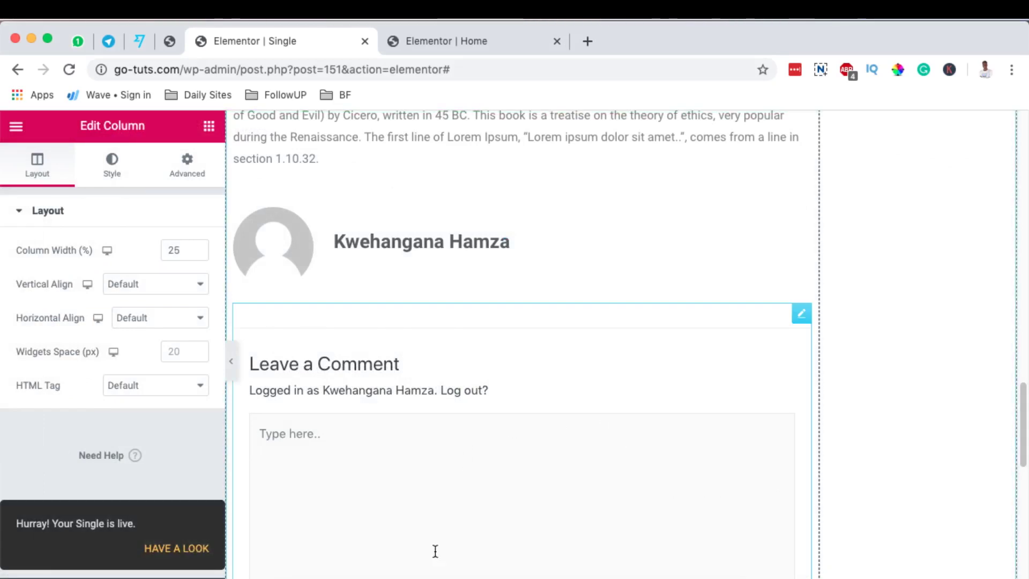
pyautogui.scroll(15, 616, 340)
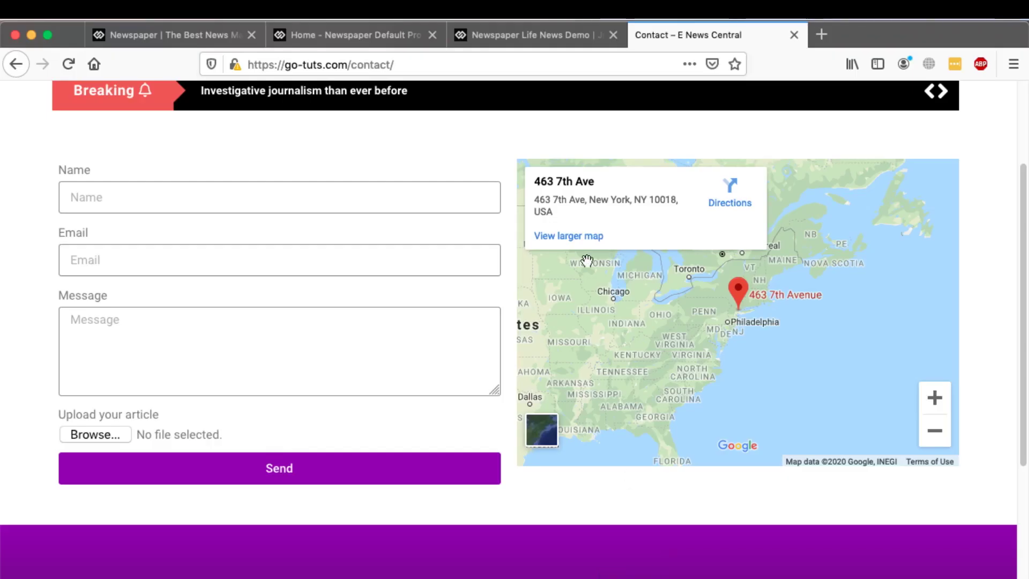
# - Go to the site's BLOG page and open the 'We need your support' post
pyautogui.scroll(2, 384, 256)
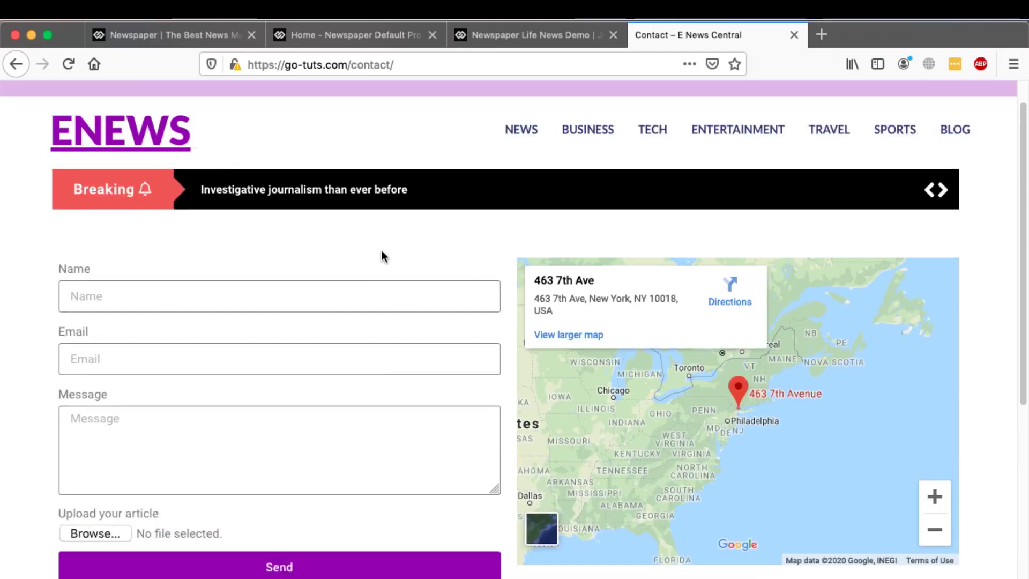
pyautogui.scroll(1, 383, 256)
pyautogui.click(961, 167)
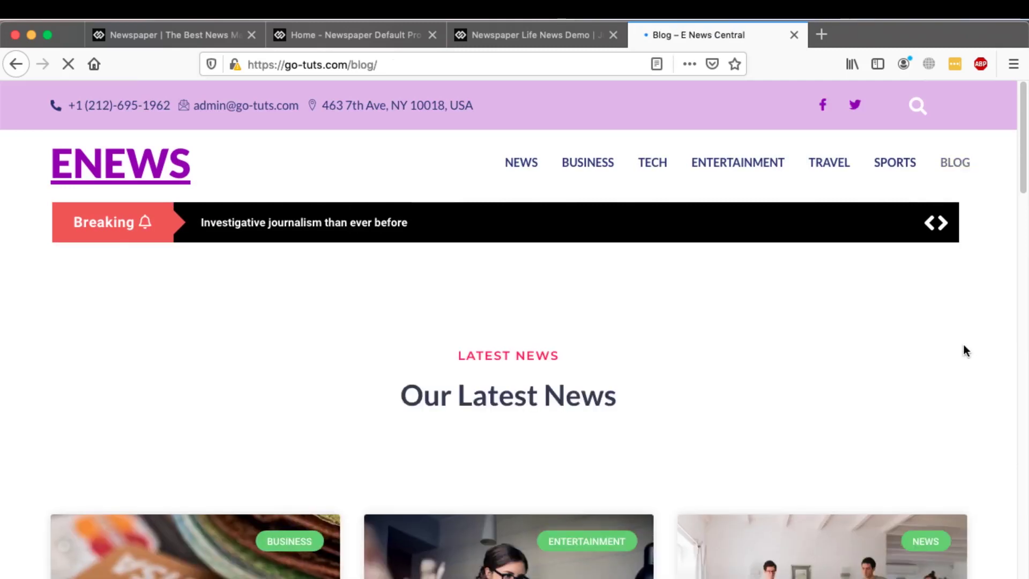
pyautogui.scroll(-5, 965, 337)
pyautogui.click(178, 494)
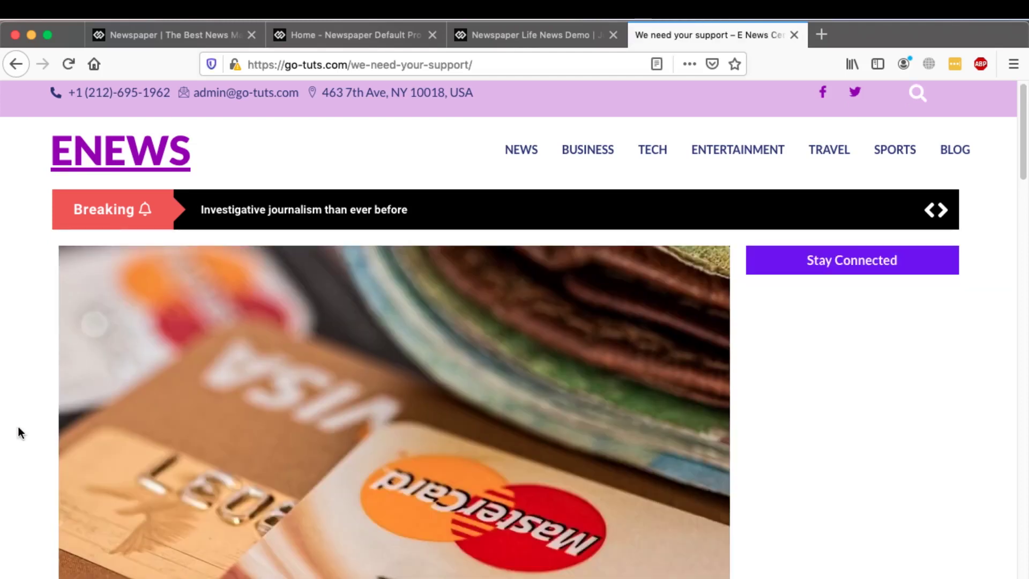
# - Scroll through the 'We need your support' post and try its comment box
pyautogui.scroll(-2, 383, 305)
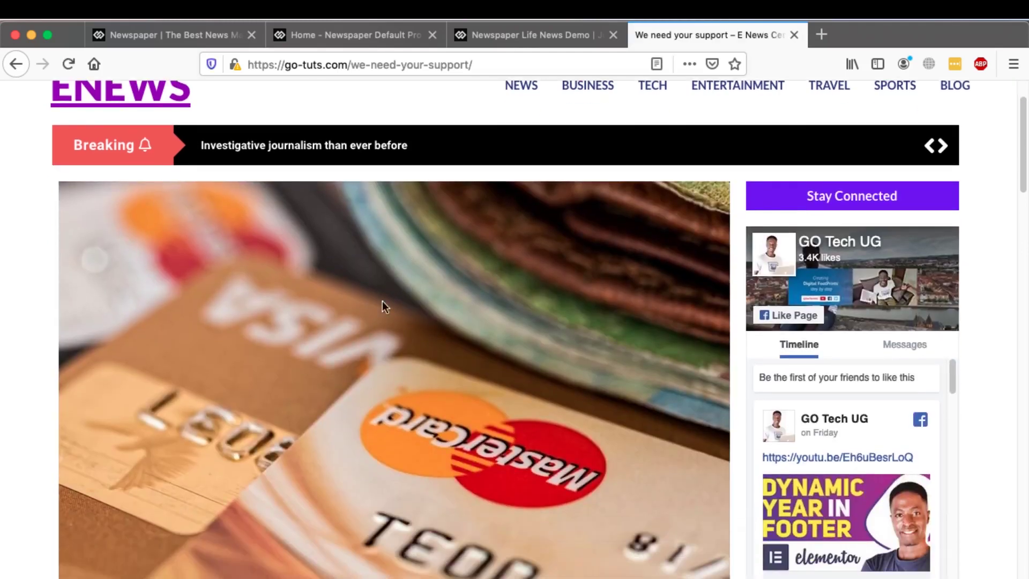
pyautogui.scroll(-6, 995, 455)
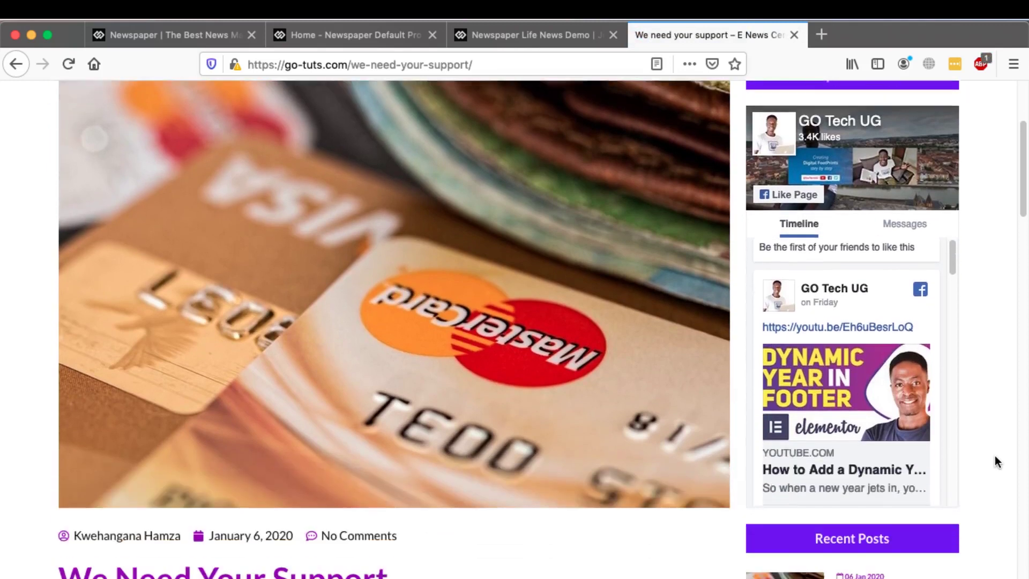
pyautogui.scroll(-5, 996, 453)
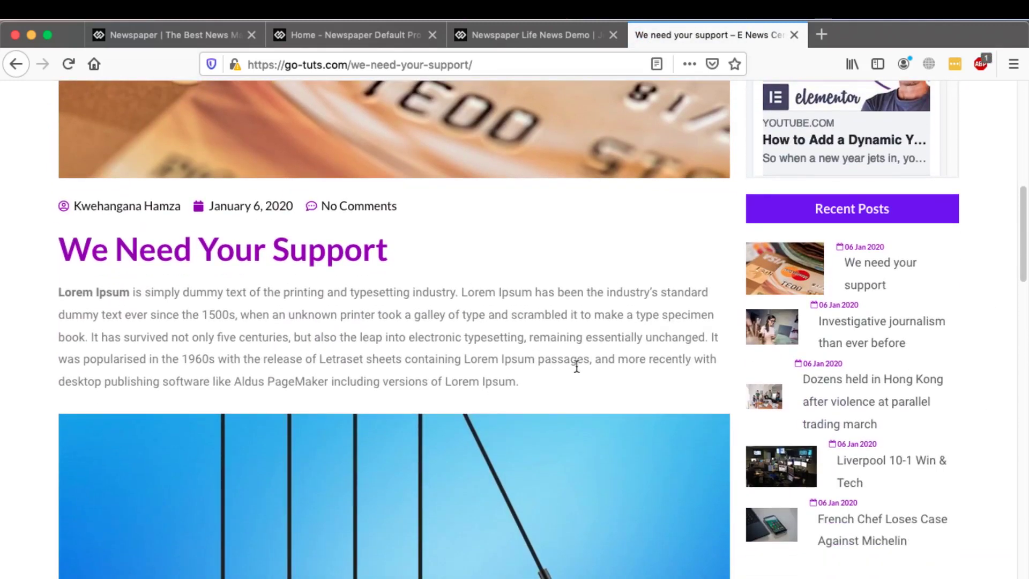
pyautogui.scroll(-20, 625, 345)
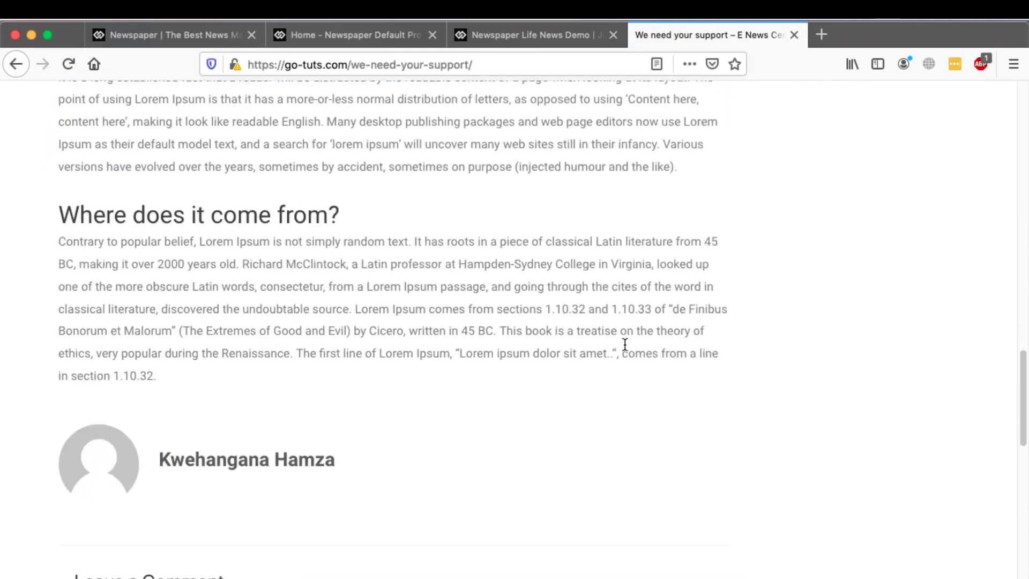
pyautogui.scroll(-13, 625, 344)
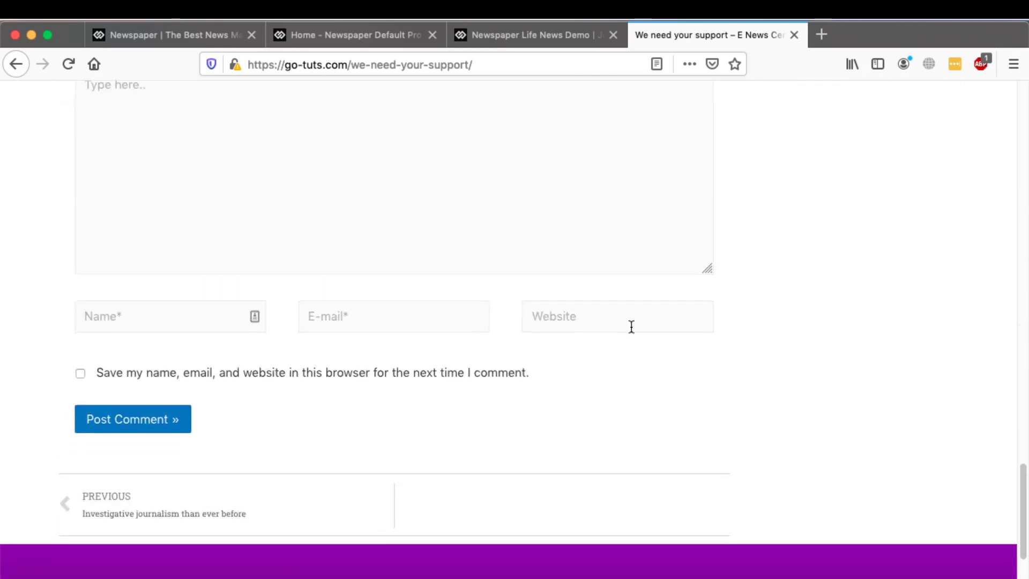
pyautogui.click(233, 226)
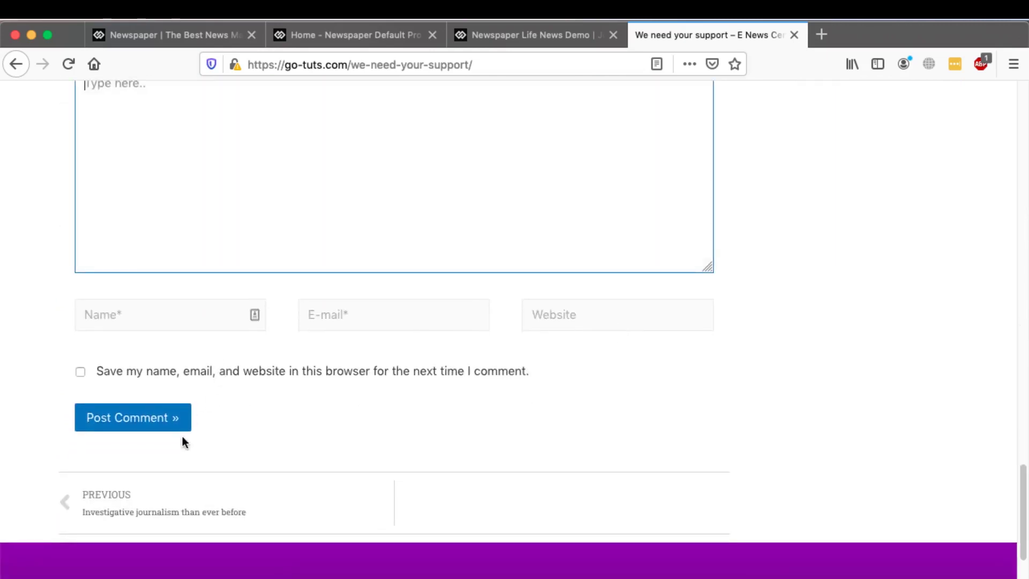
# - Open the previous post, Investigative Journalism Than Ever Before, then check Elementor's Post Navigation settings
pyautogui.click(114, 495)
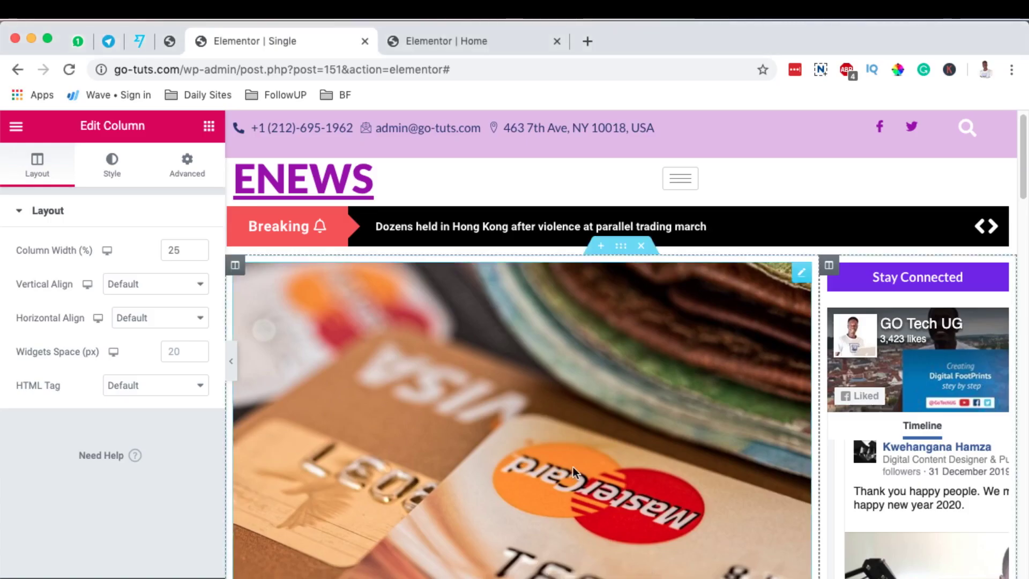
pyautogui.scroll(-10, 573, 466)
pyautogui.scroll(-15, 571, 452)
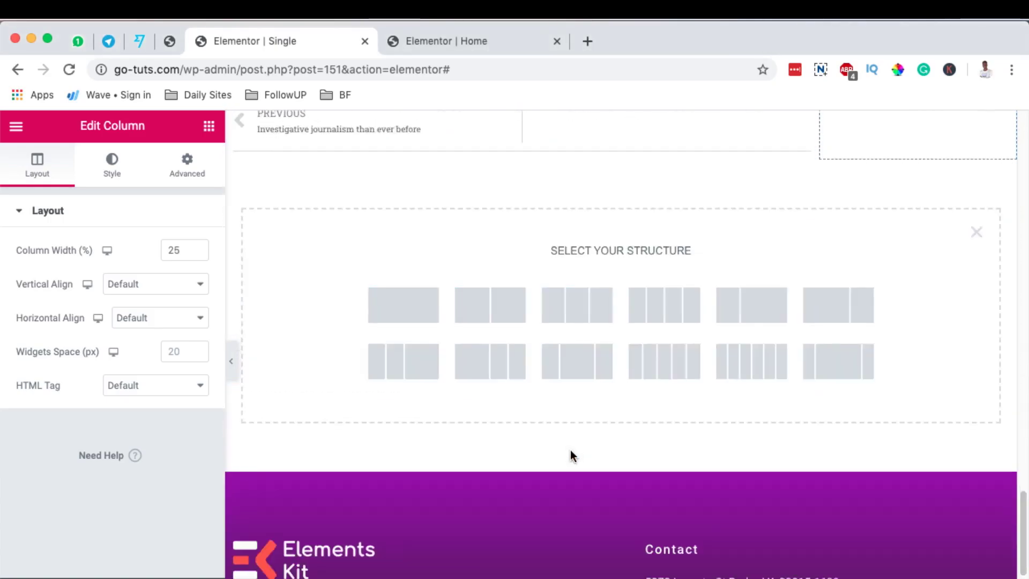
pyautogui.scroll(3, 697, 348)
pyautogui.click(803, 250)
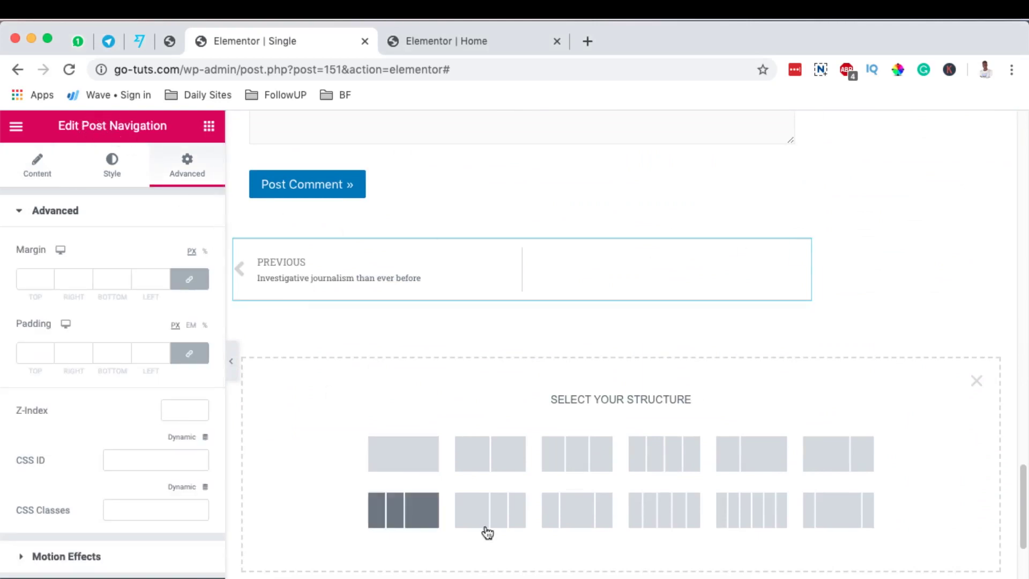
# - Back on the live site, scroll the French Chef Loses Case Against Michelin post to its author box
pyautogui.click(627, 577)
pyautogui.scroll(-10, 584, 434)
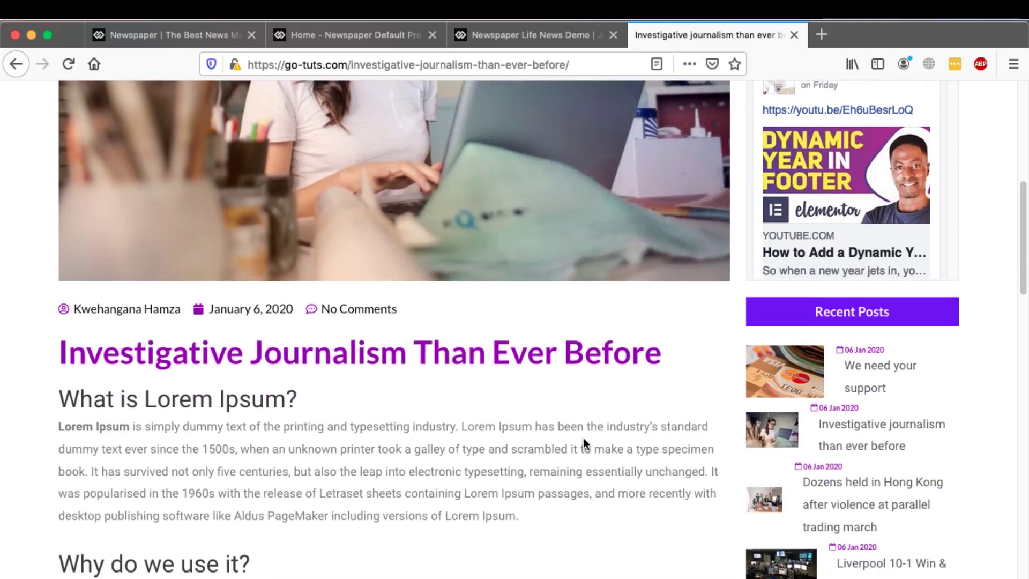
pyautogui.scroll(-5, 587, 432)
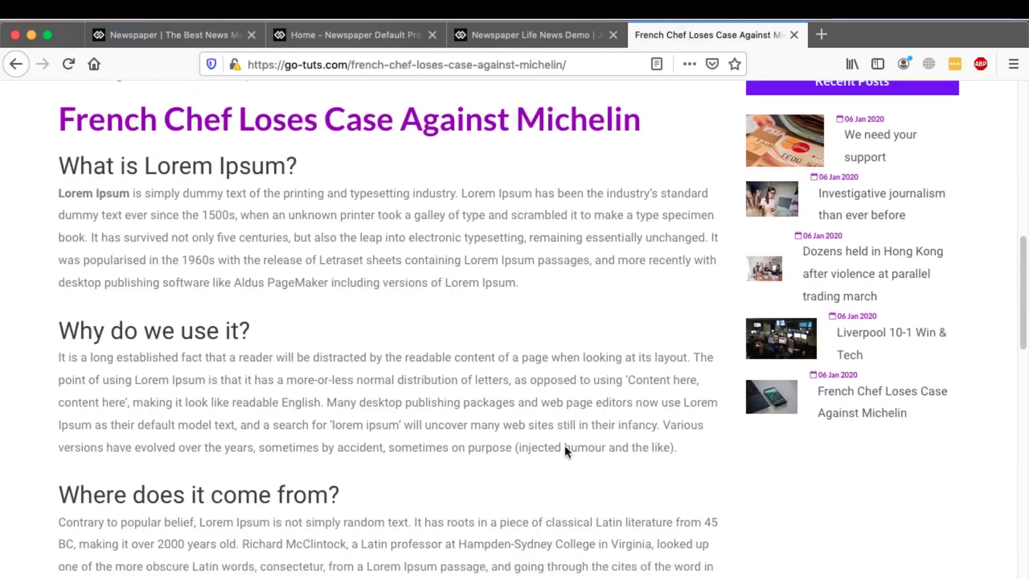
pyautogui.scroll(-6, 565, 447)
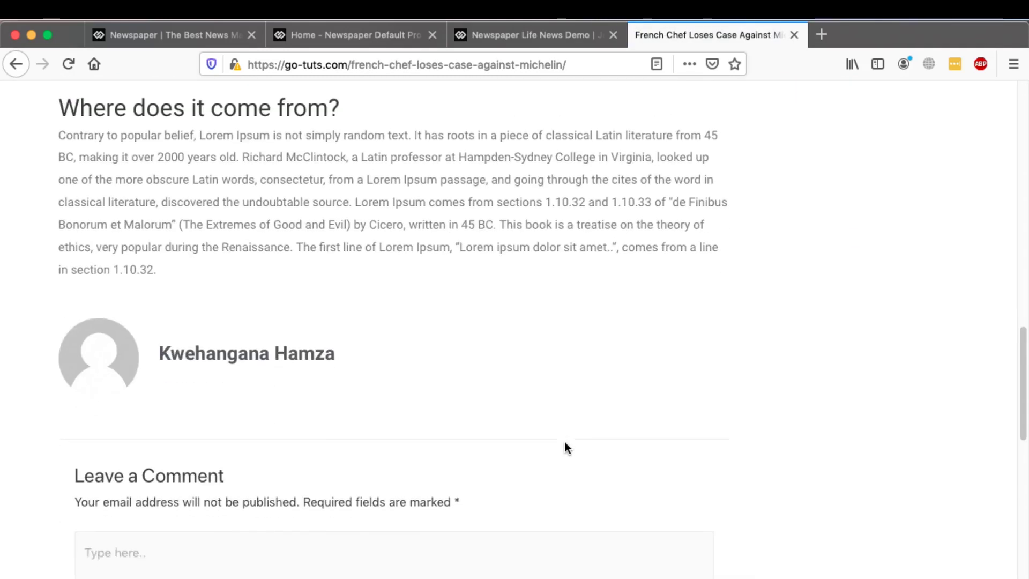